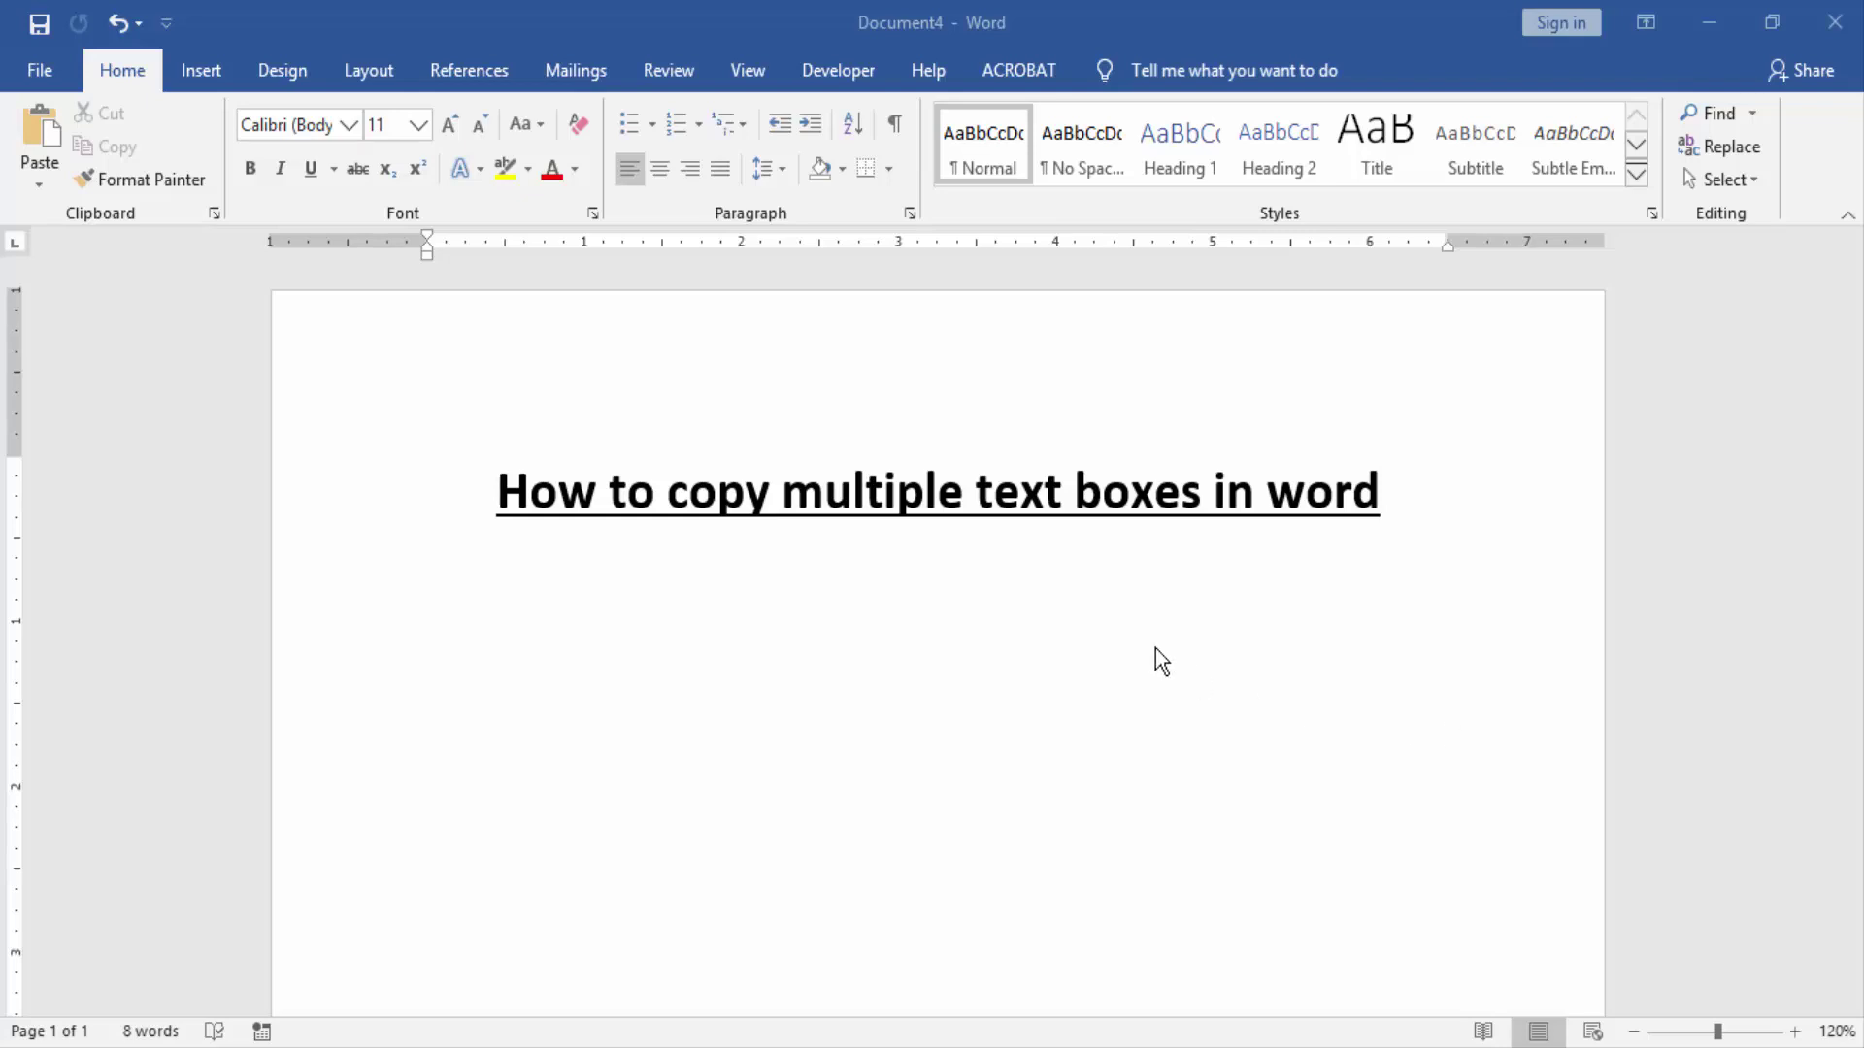
# Step: Insert a Simple Text Box with placeholder quote text and drag it left beneath the title
pyautogui.click(202, 70)
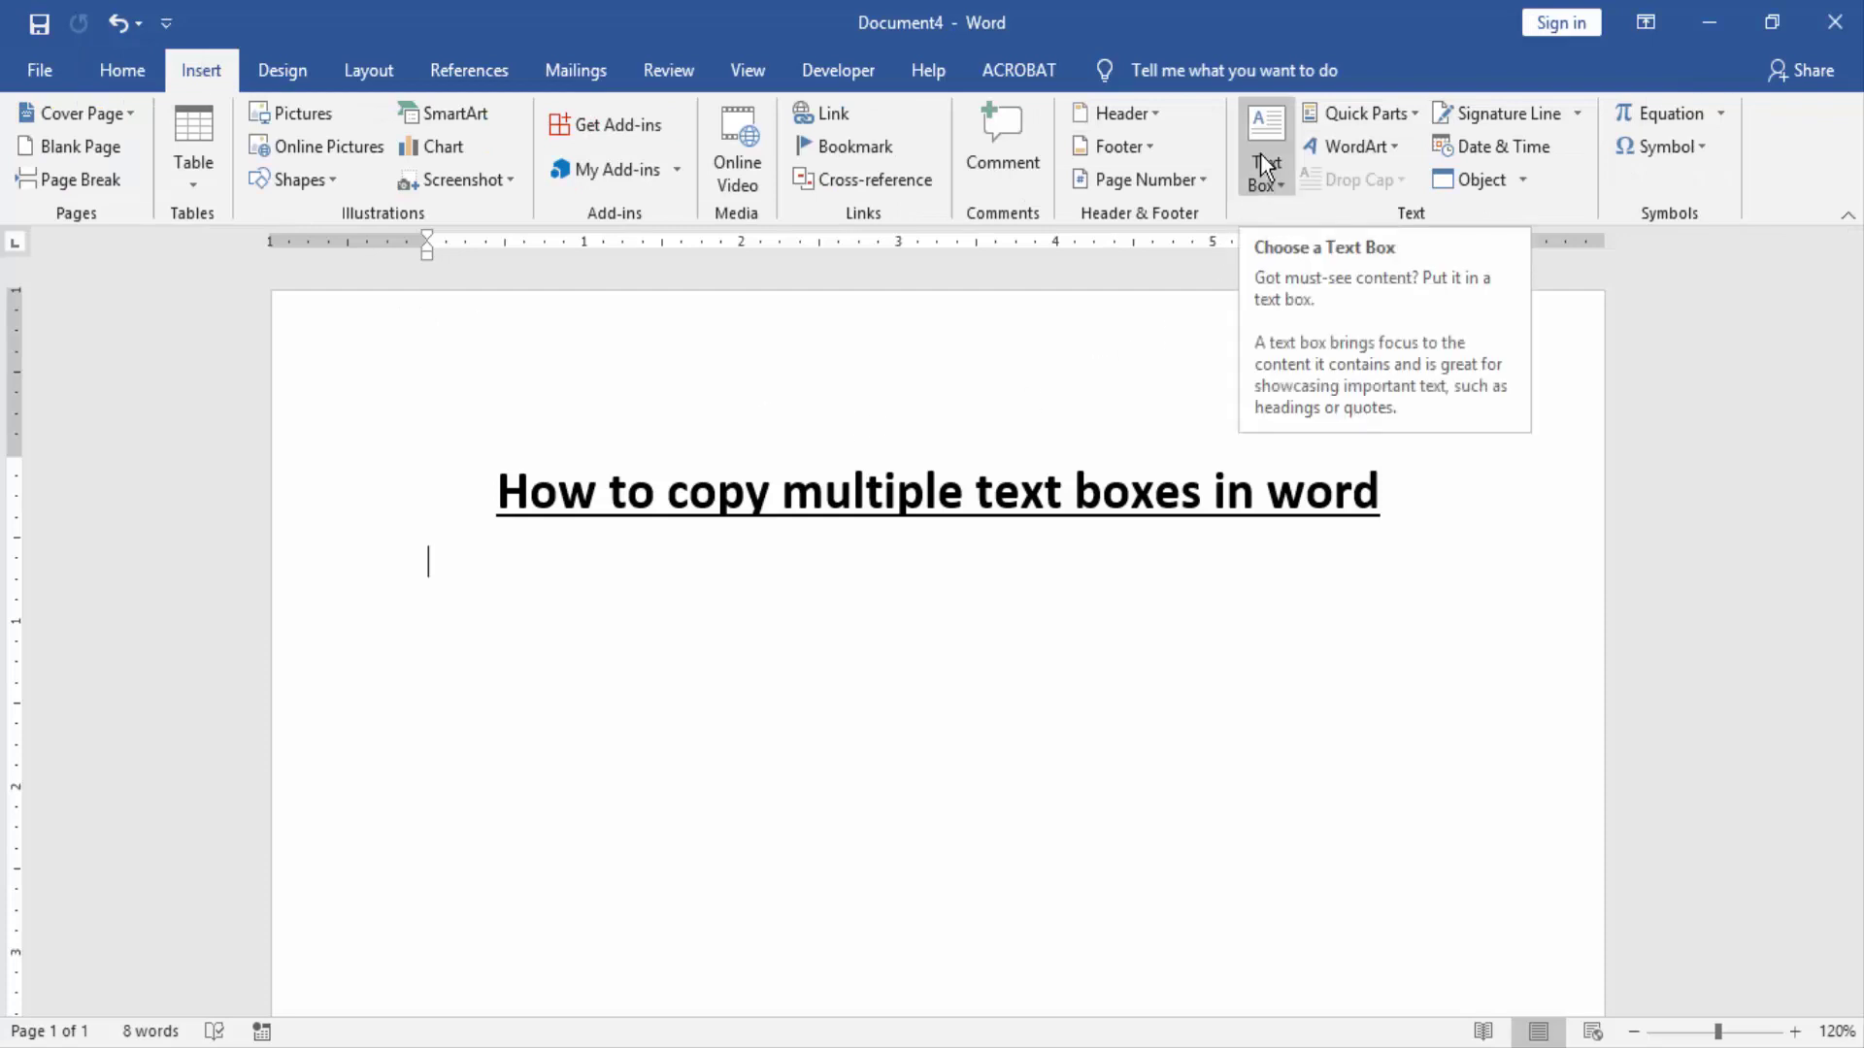
pyautogui.click(1265, 181)
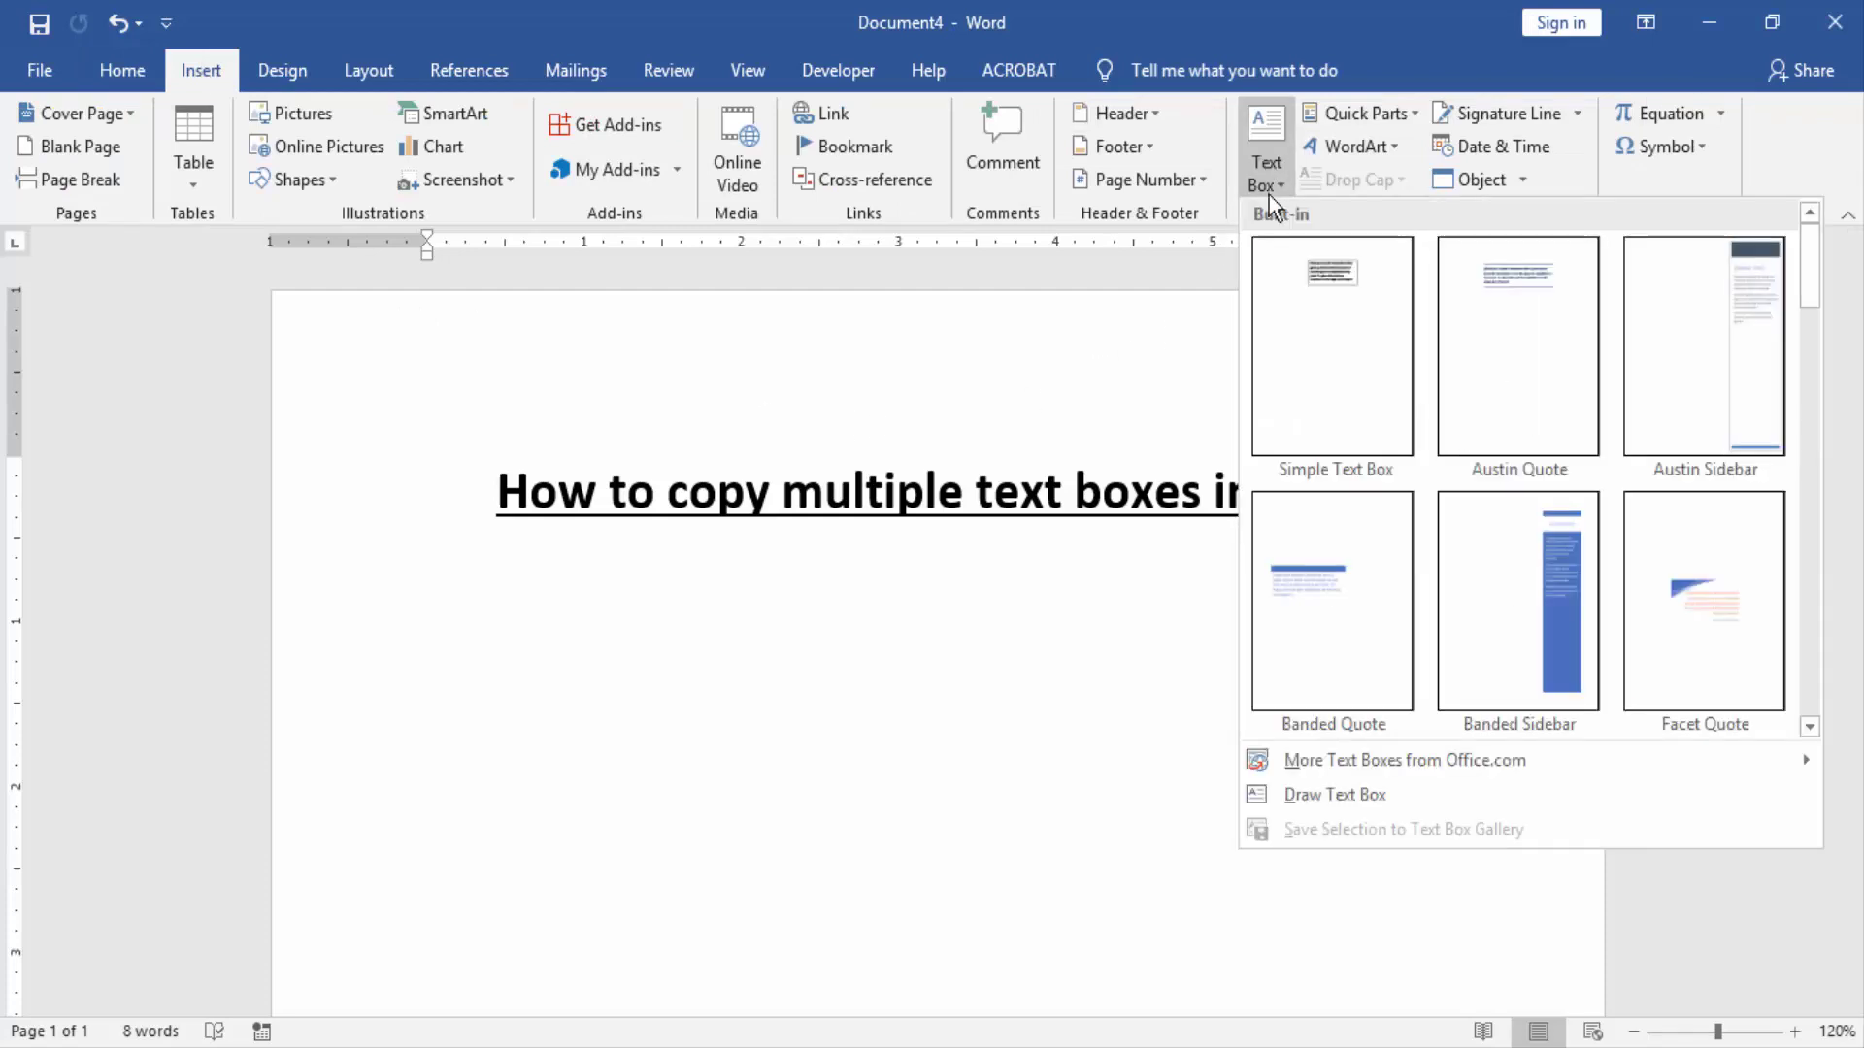
pyautogui.click(1327, 312)
pyautogui.moveTo(1044, 580); pyautogui.dragTo(701, 583)
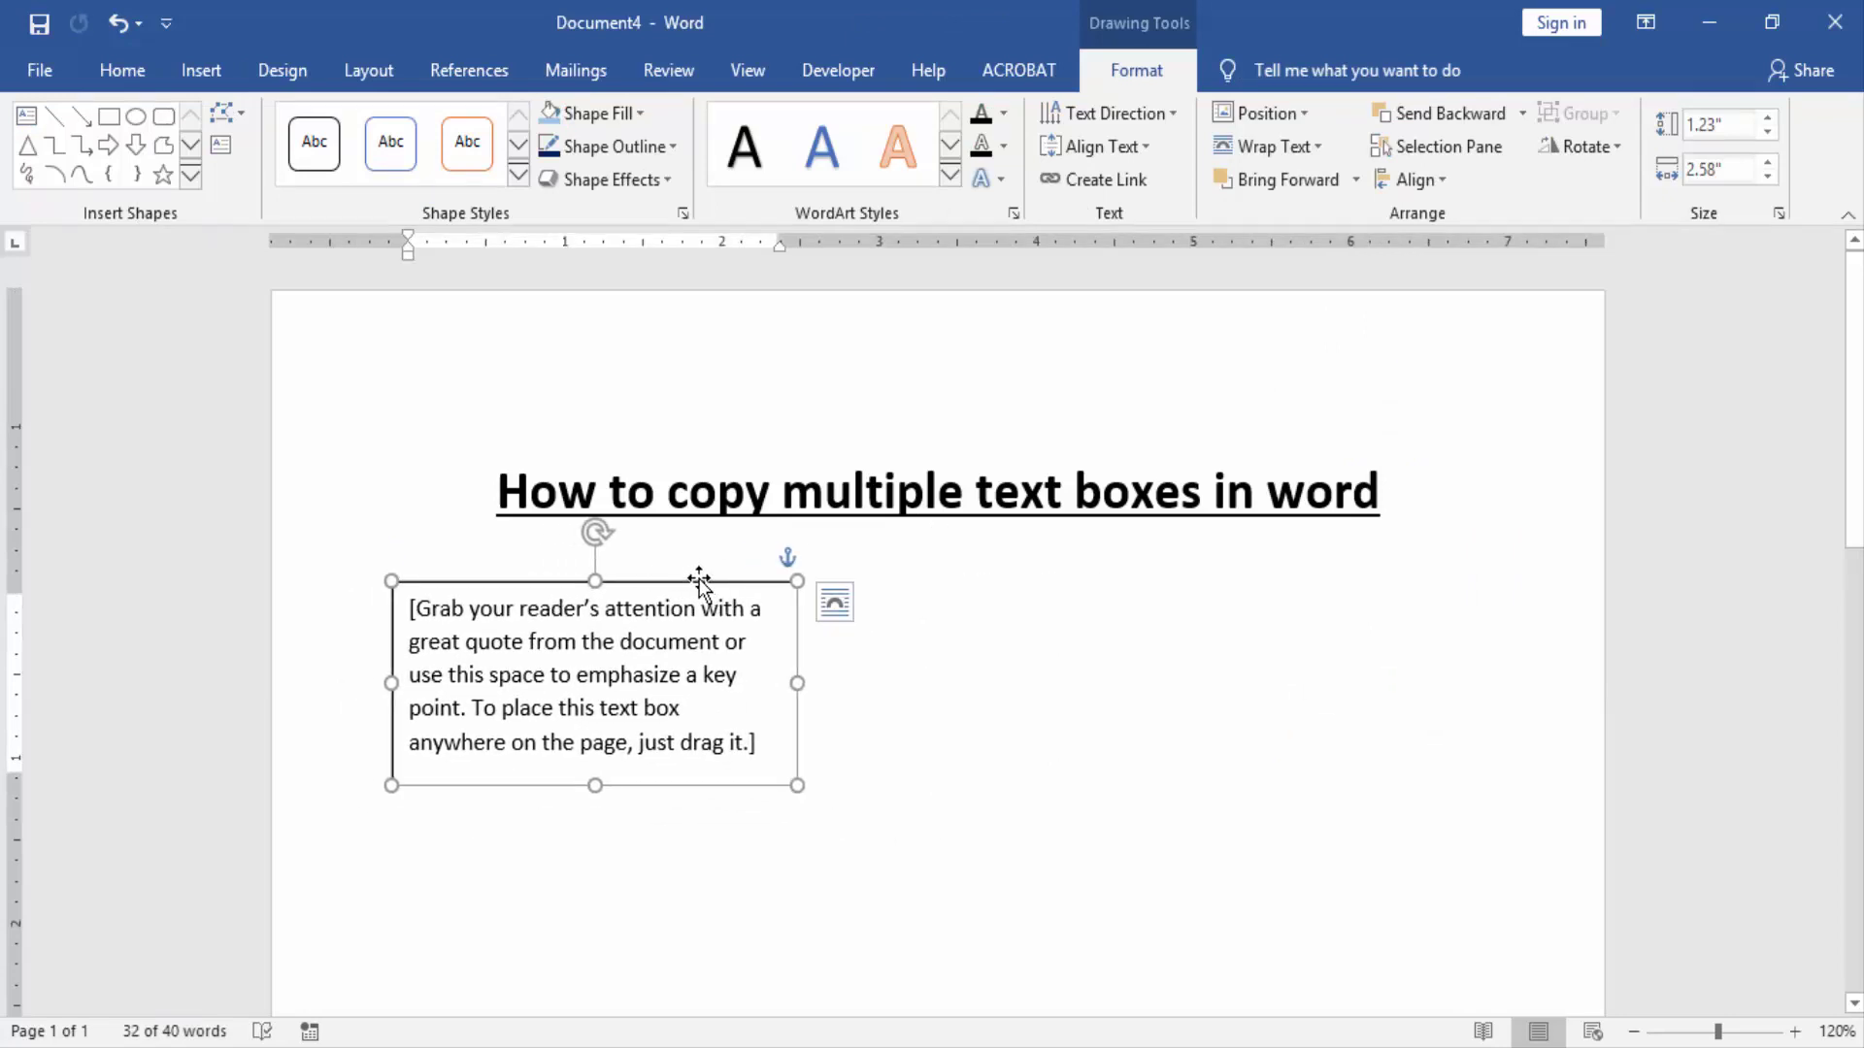
# Step: Copy the text box, paste two copies, and drag one copy below the original
pyautogui.click(133, 71)
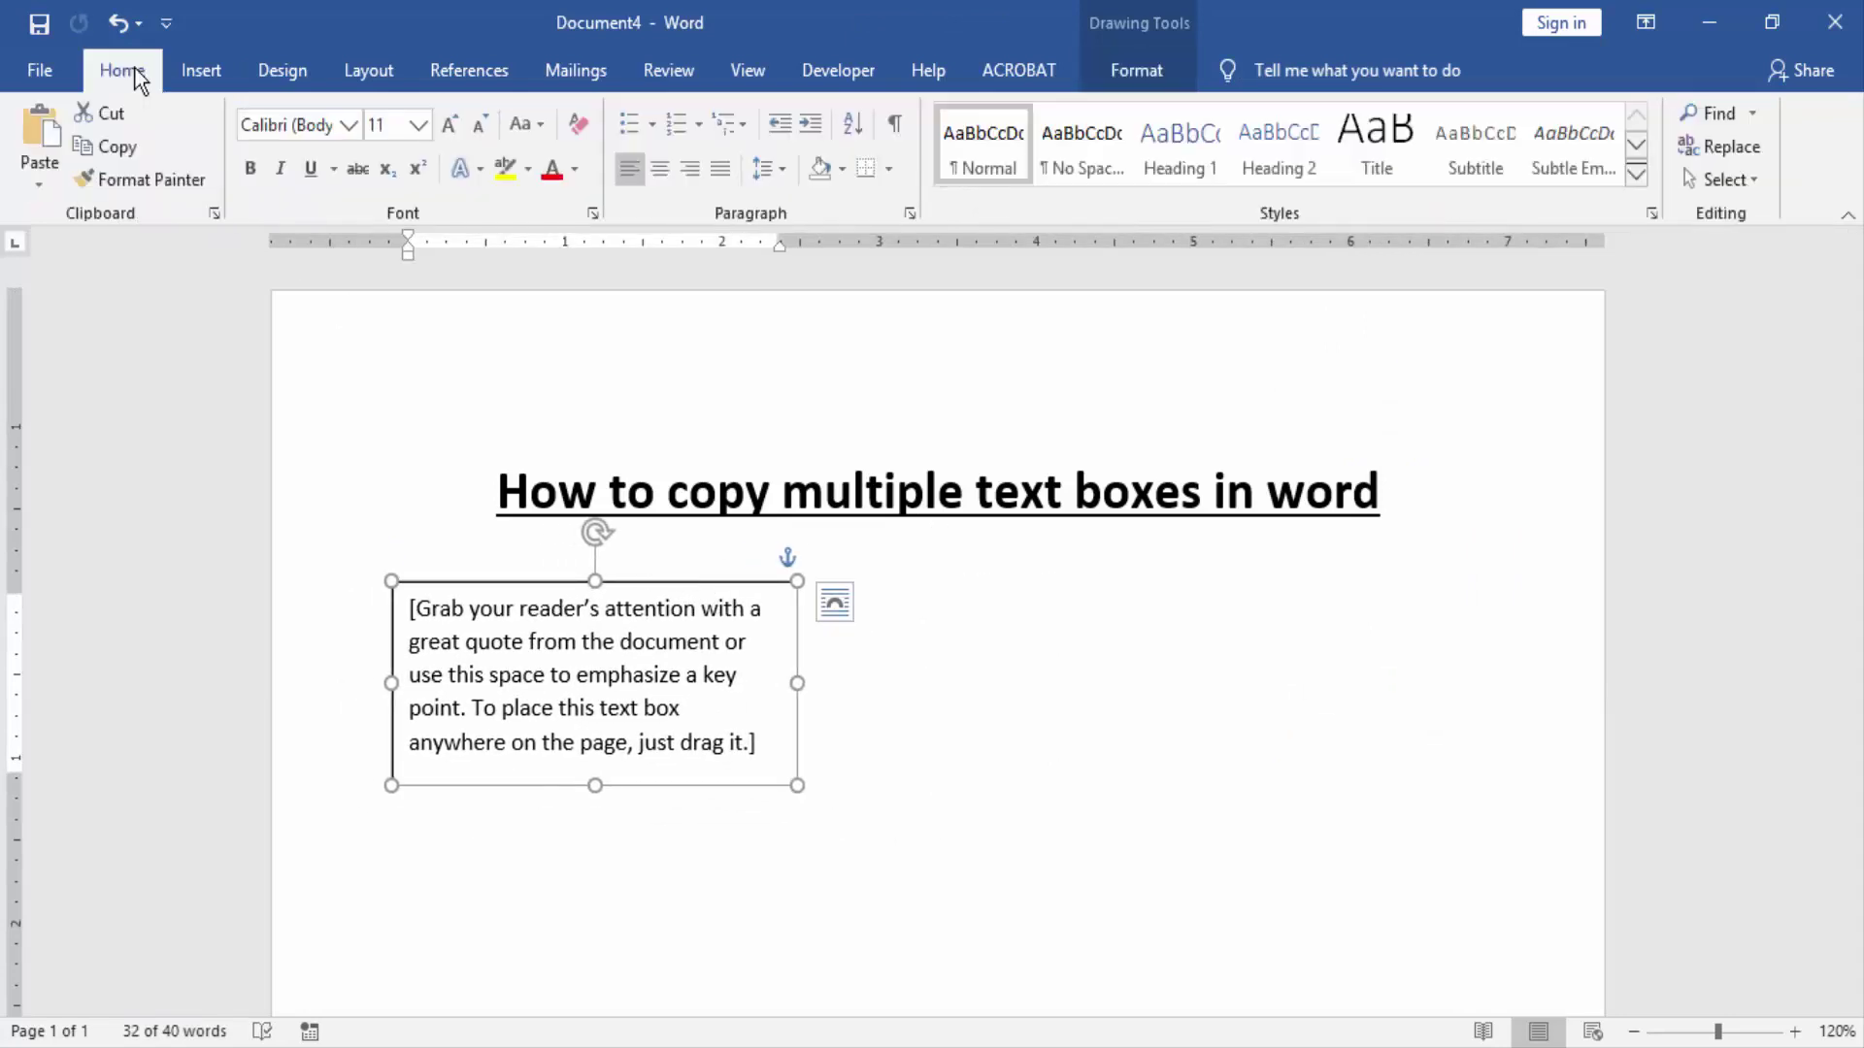
pyautogui.click(104, 145)
pyautogui.click(999, 607)
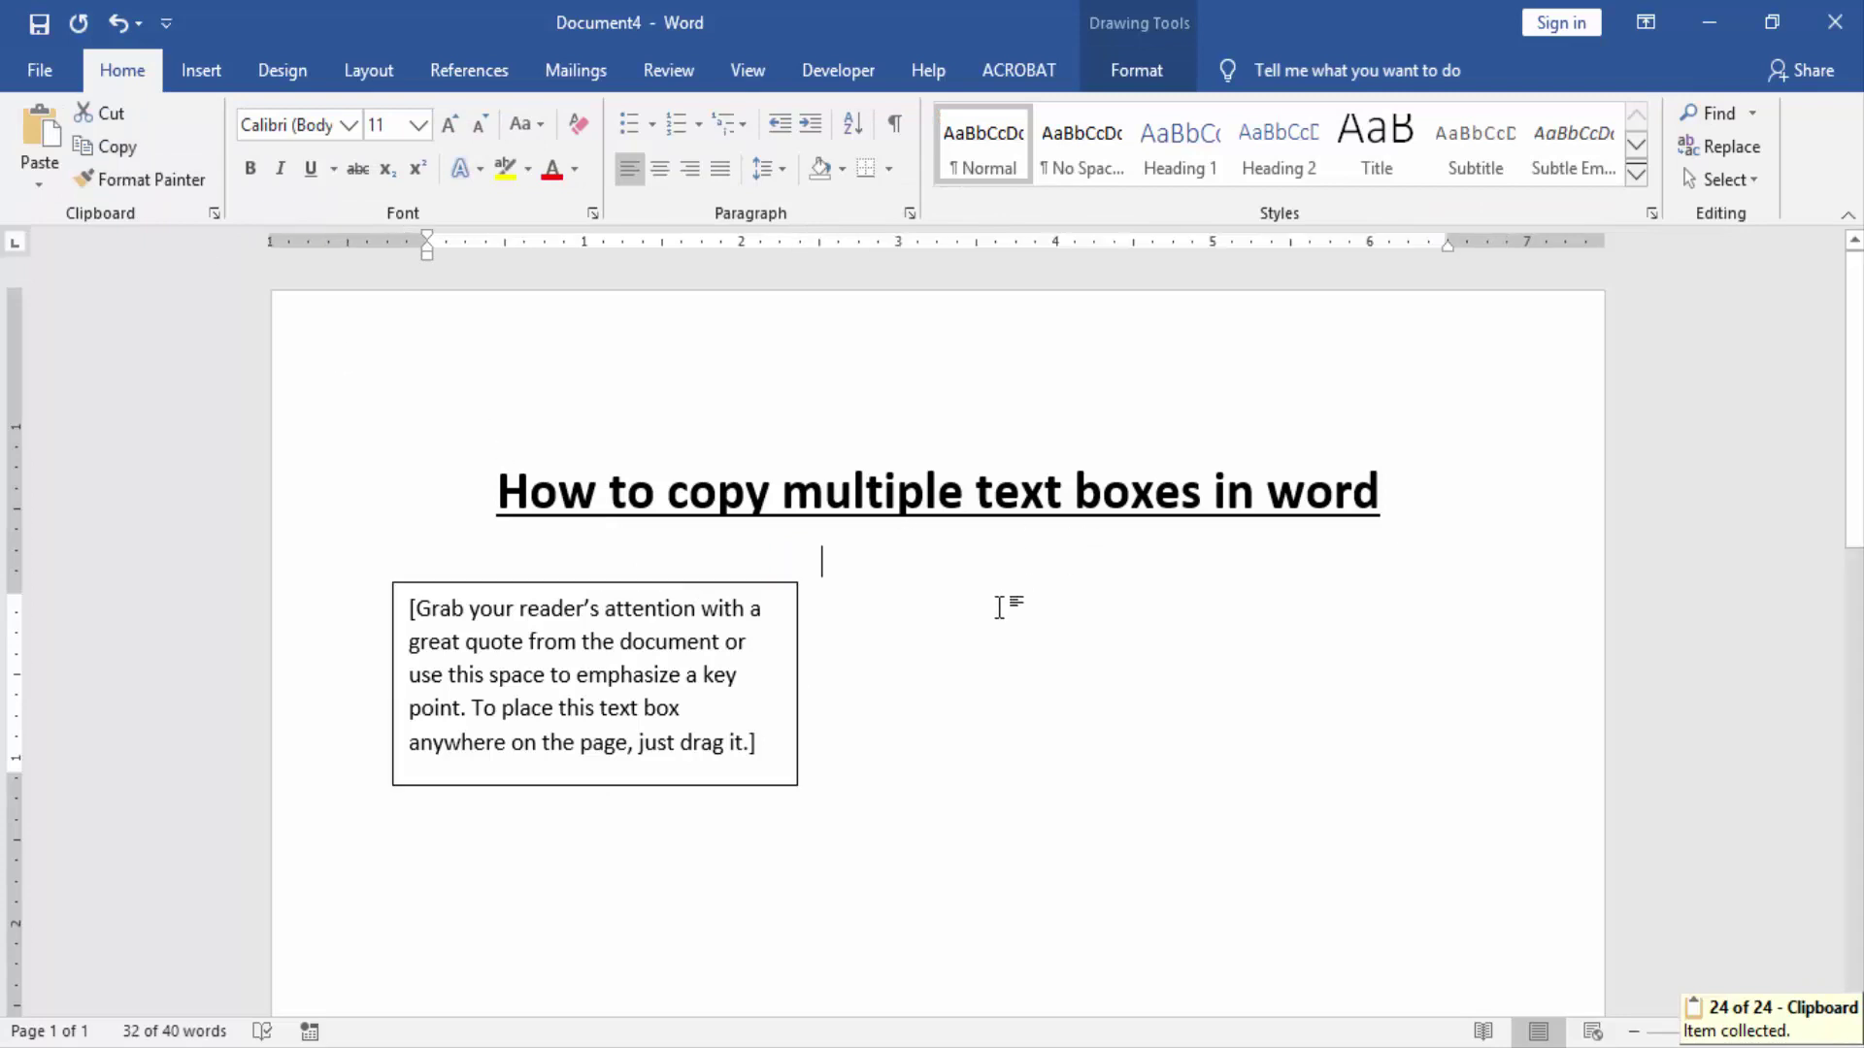
pyautogui.click(36, 123)
pyautogui.click(49, 129)
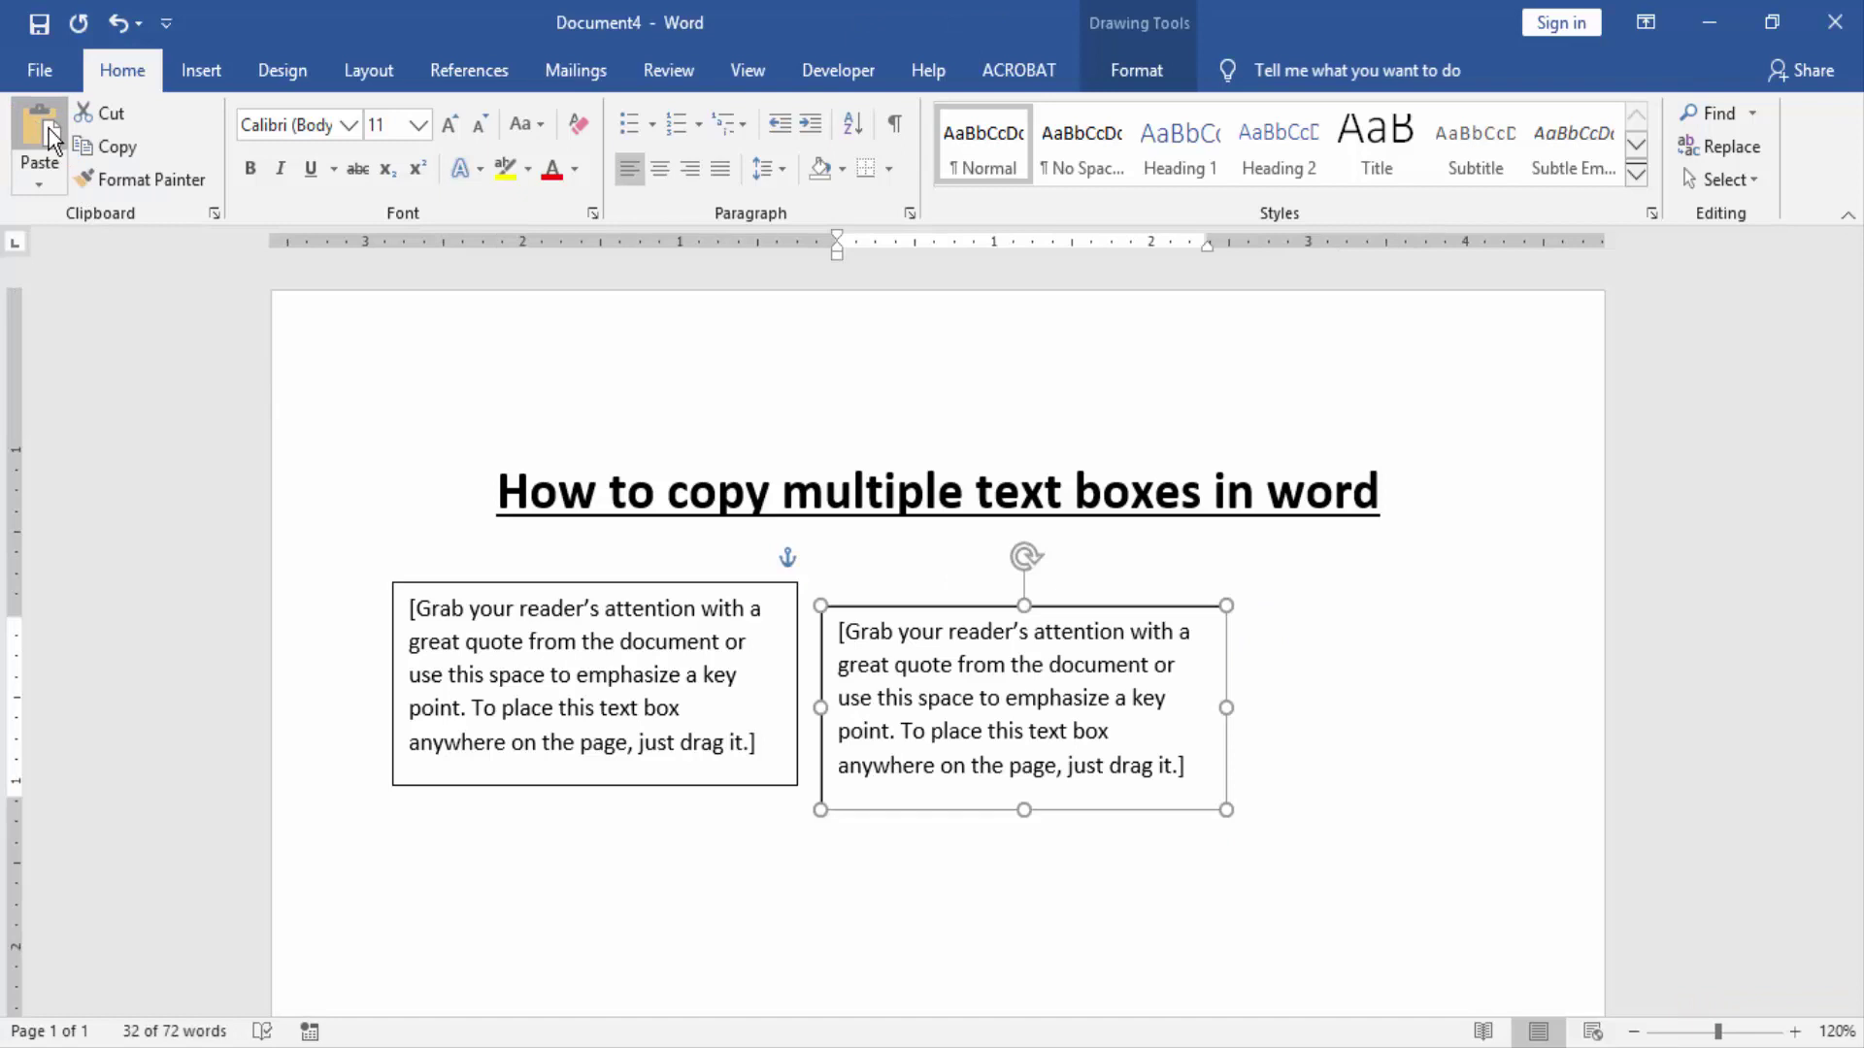
pyautogui.moveTo(913, 608)
pyautogui.mouseDown()
pyautogui.moveTo(1099, 694)
pyautogui.moveTo(549, 846)
pyautogui.mouseUp()
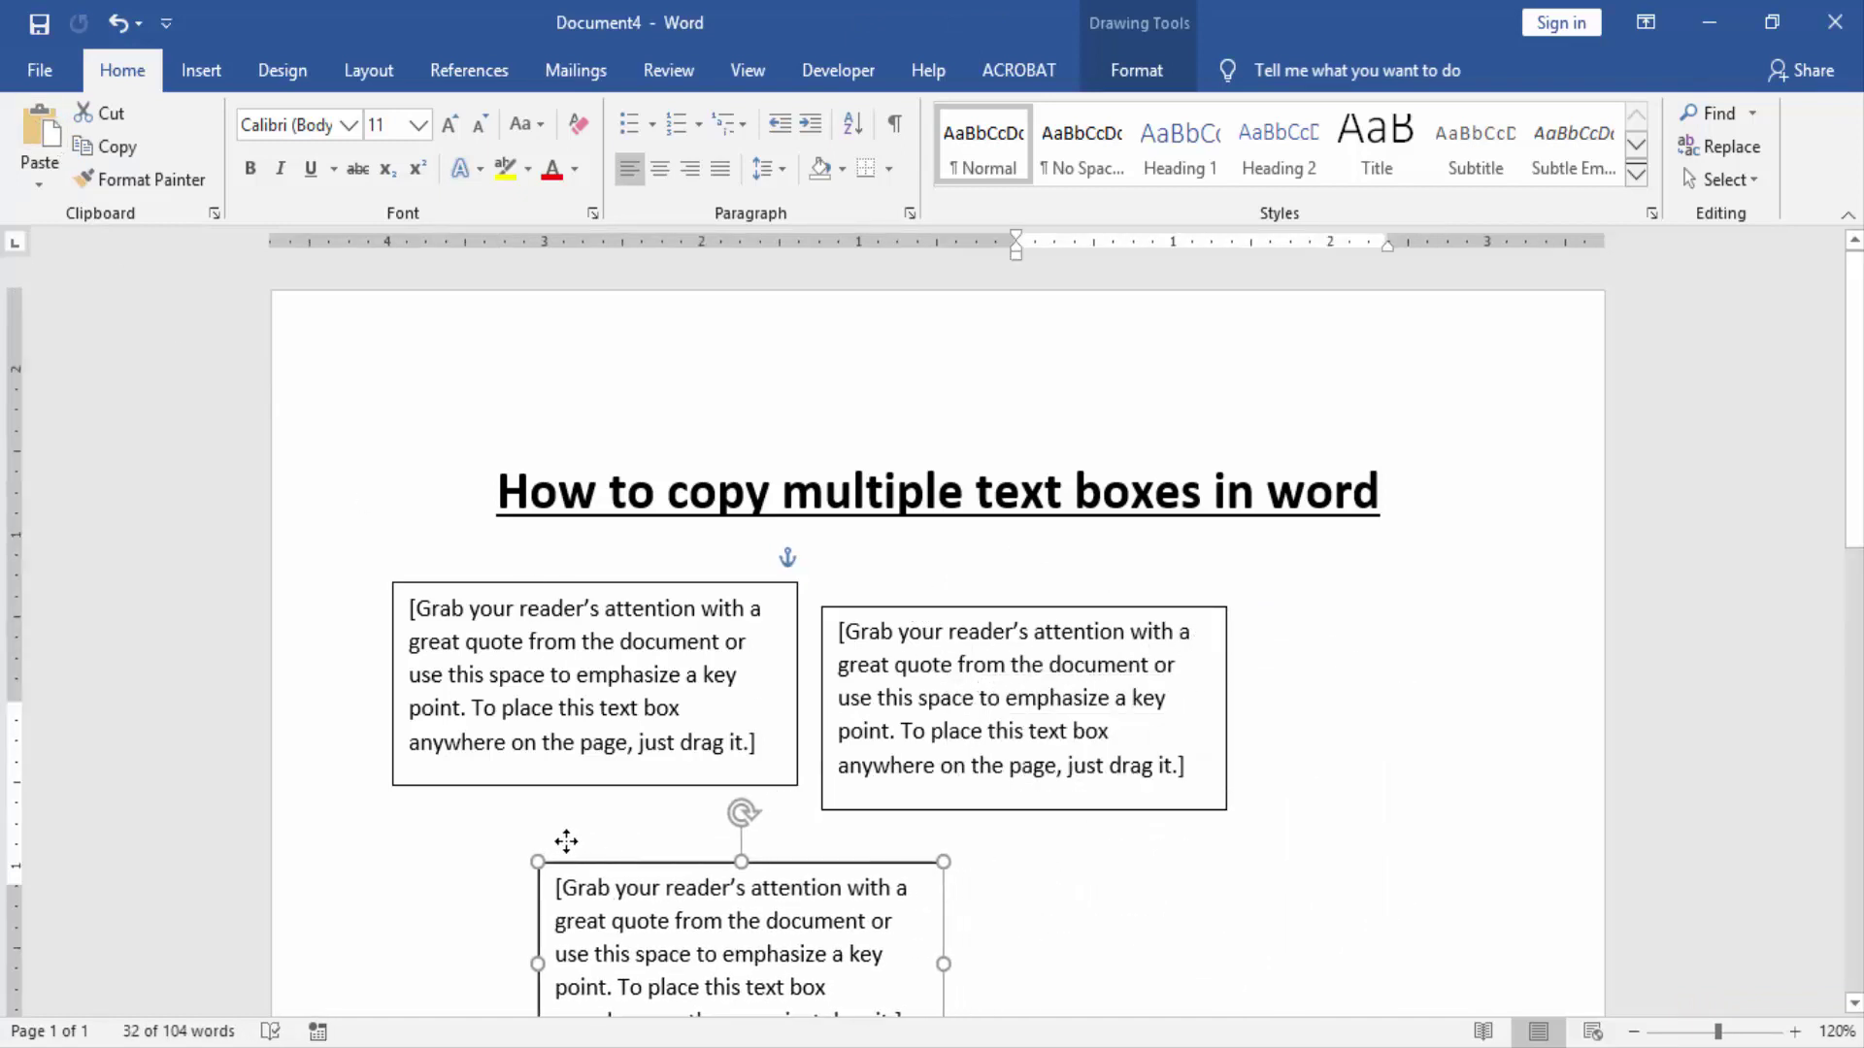
pyautogui.click(820, 558)
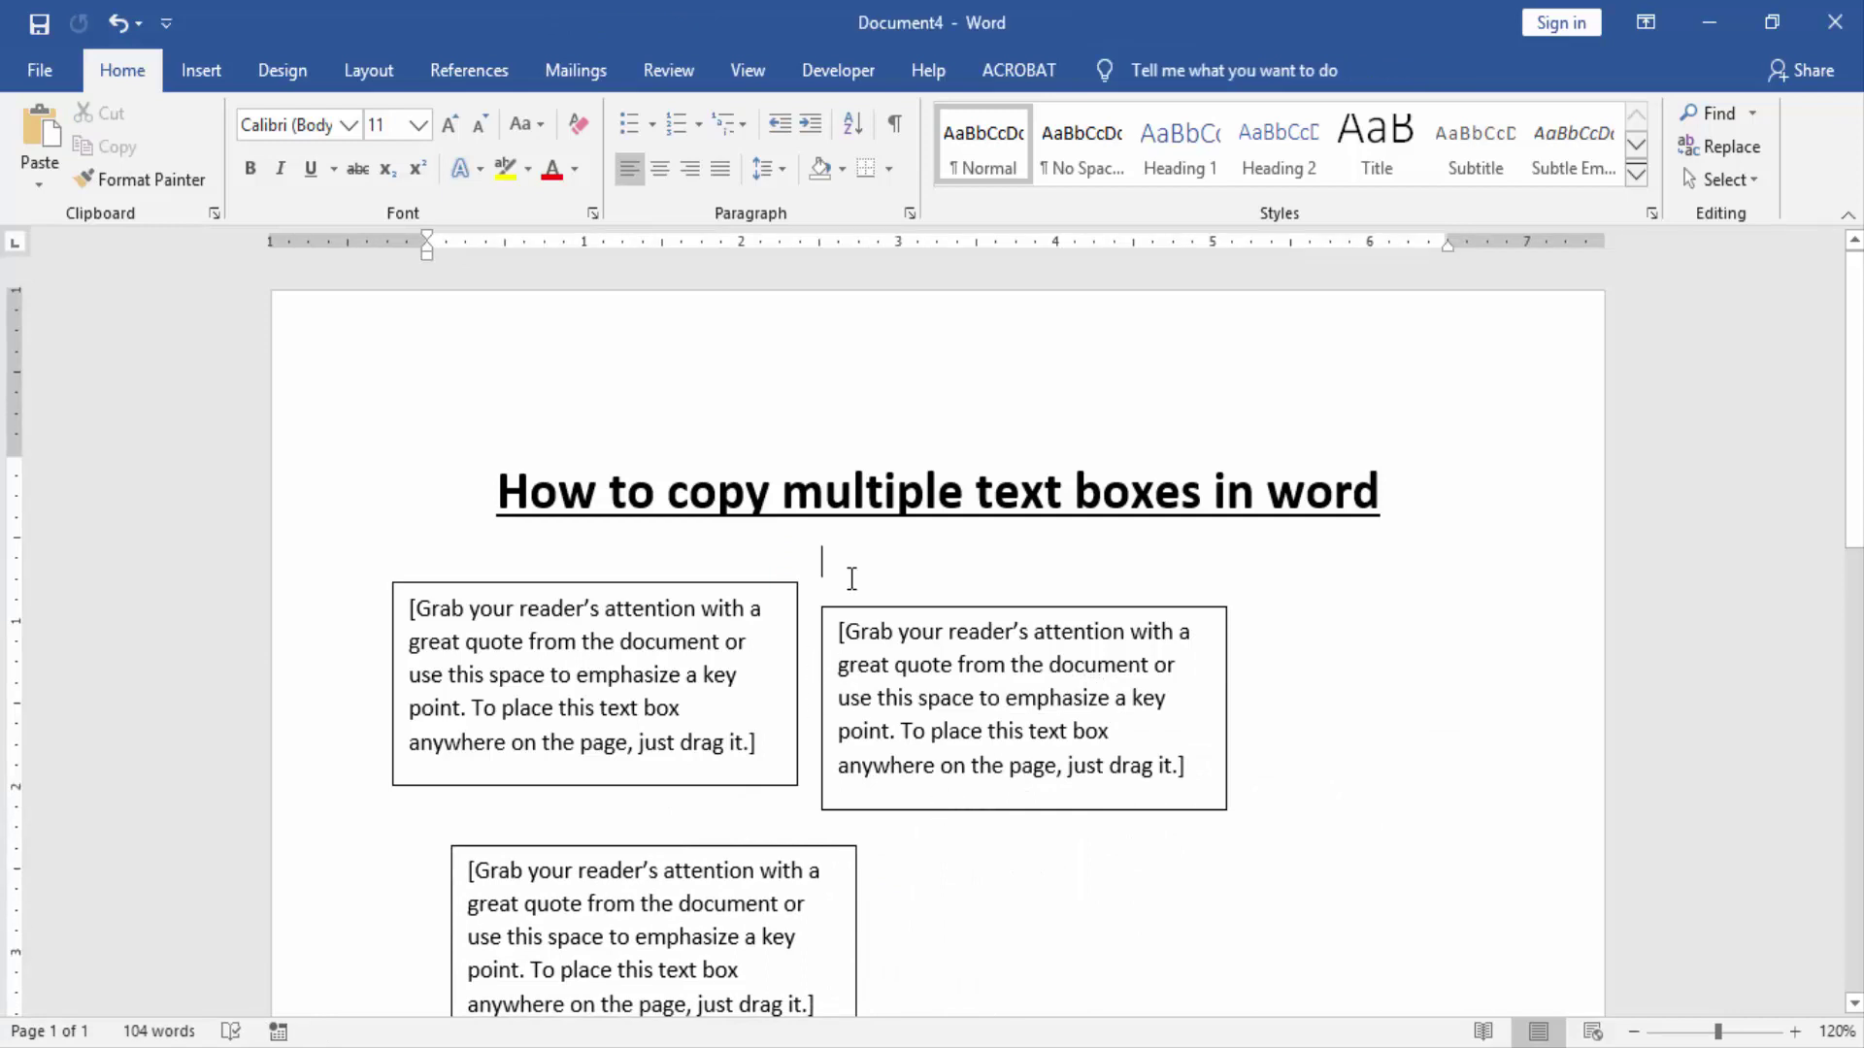
# Step: Shift-select the first, second and third text boxes and copy them as one group
pyautogui.click(697, 590)
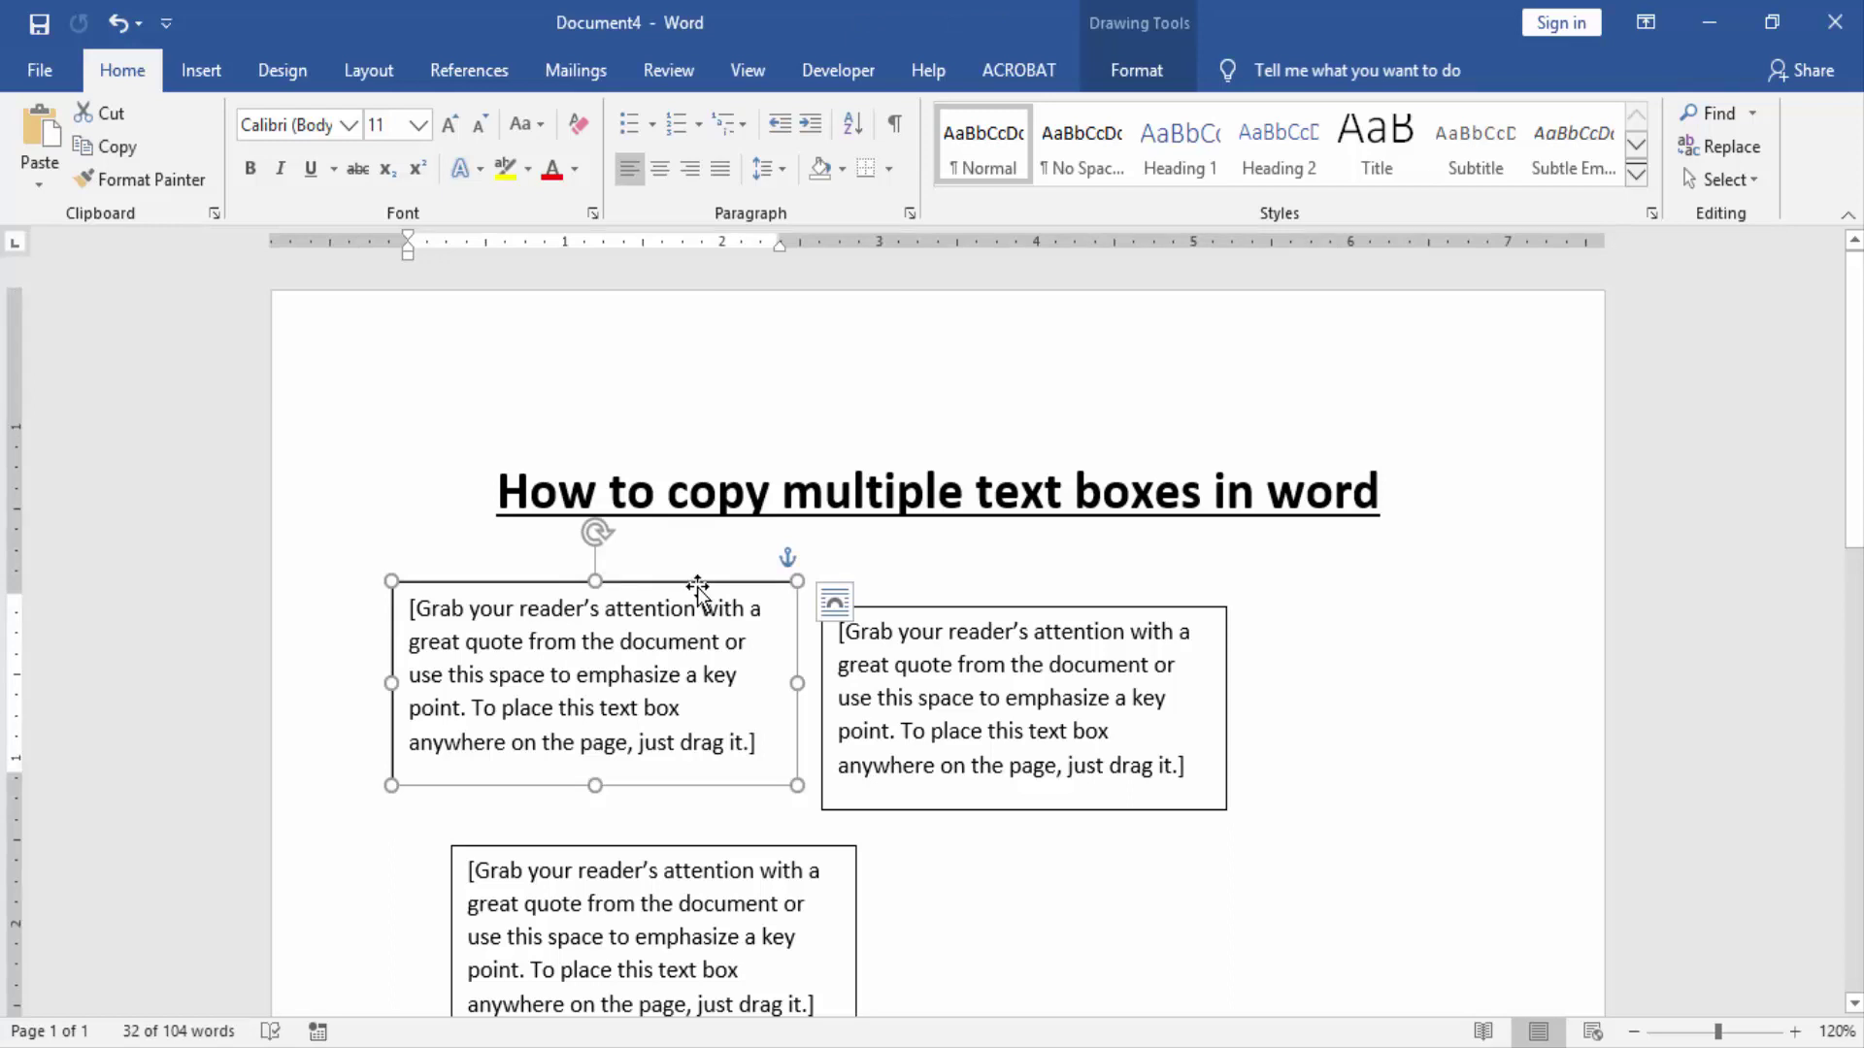
pyautogui.keyDown('ctrl'); pyautogui.click(1044, 606); pyautogui.keyUp('ctrl')
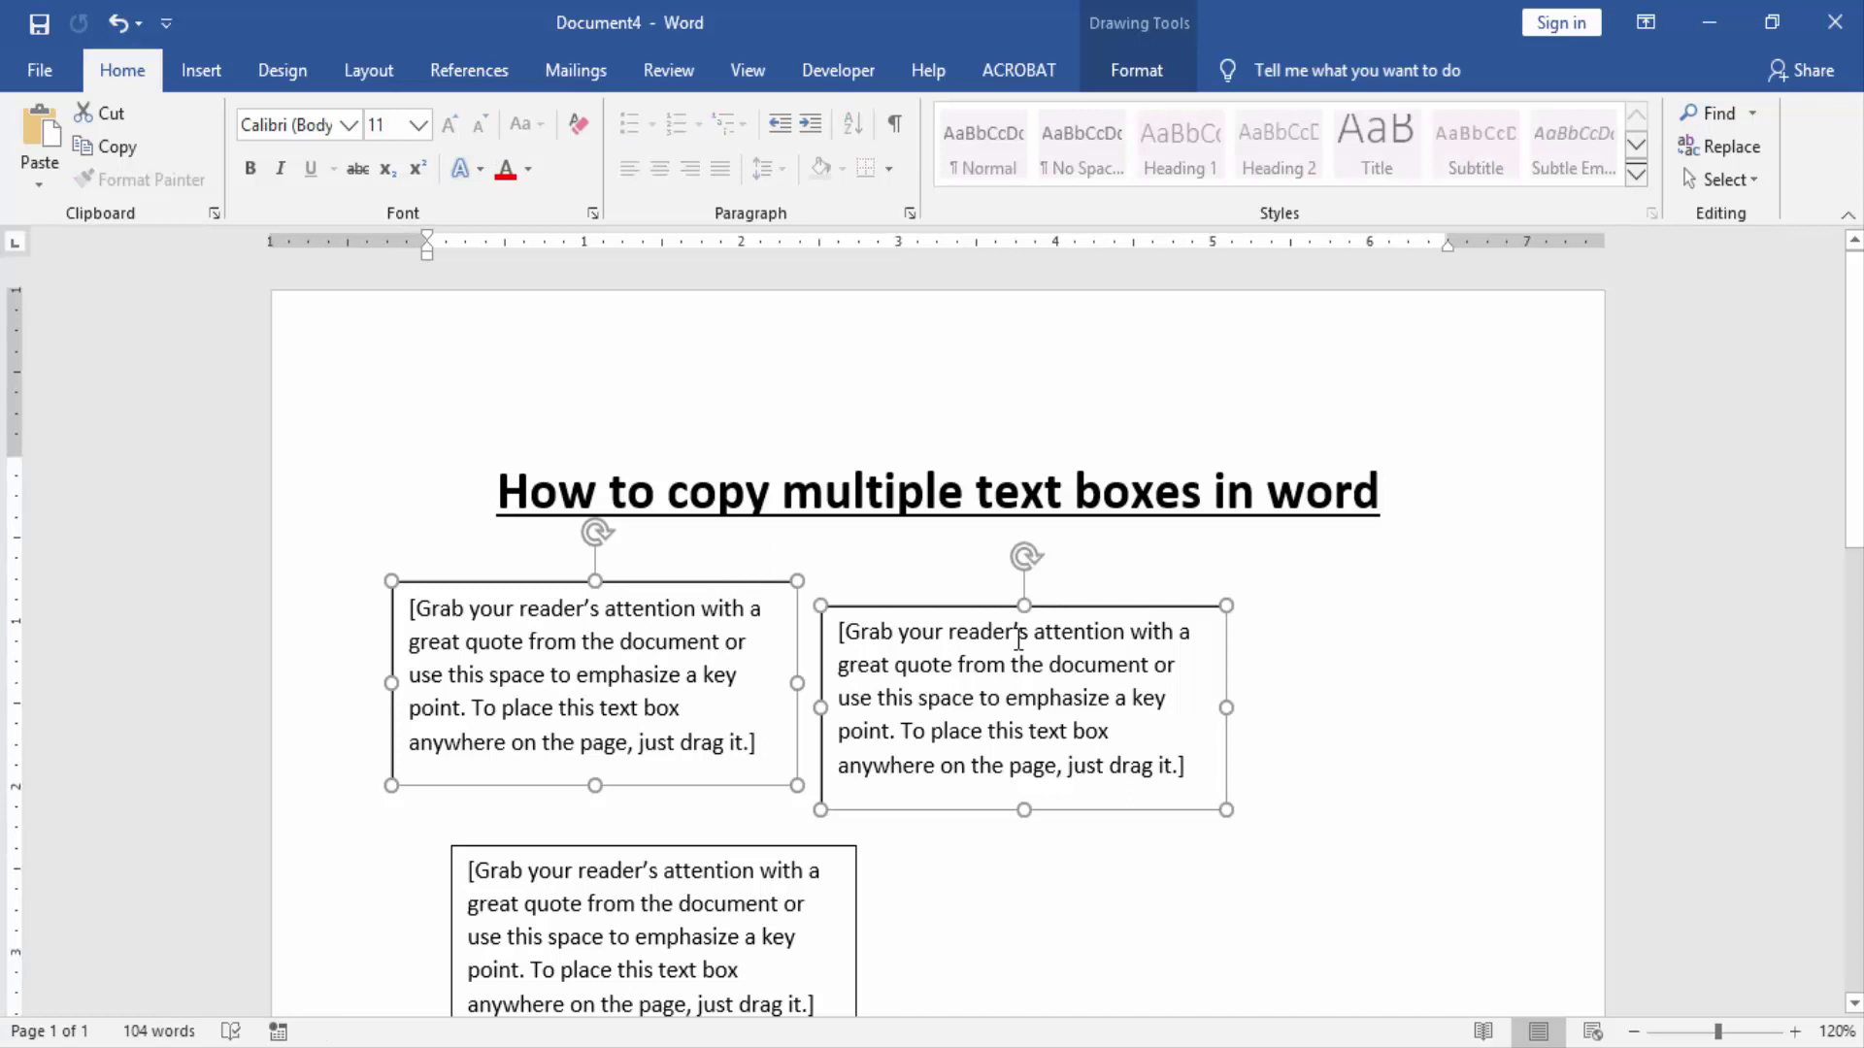
pyautogui.keyDown('ctrl'); pyautogui.click(779, 846); pyautogui.keyUp('ctrl')
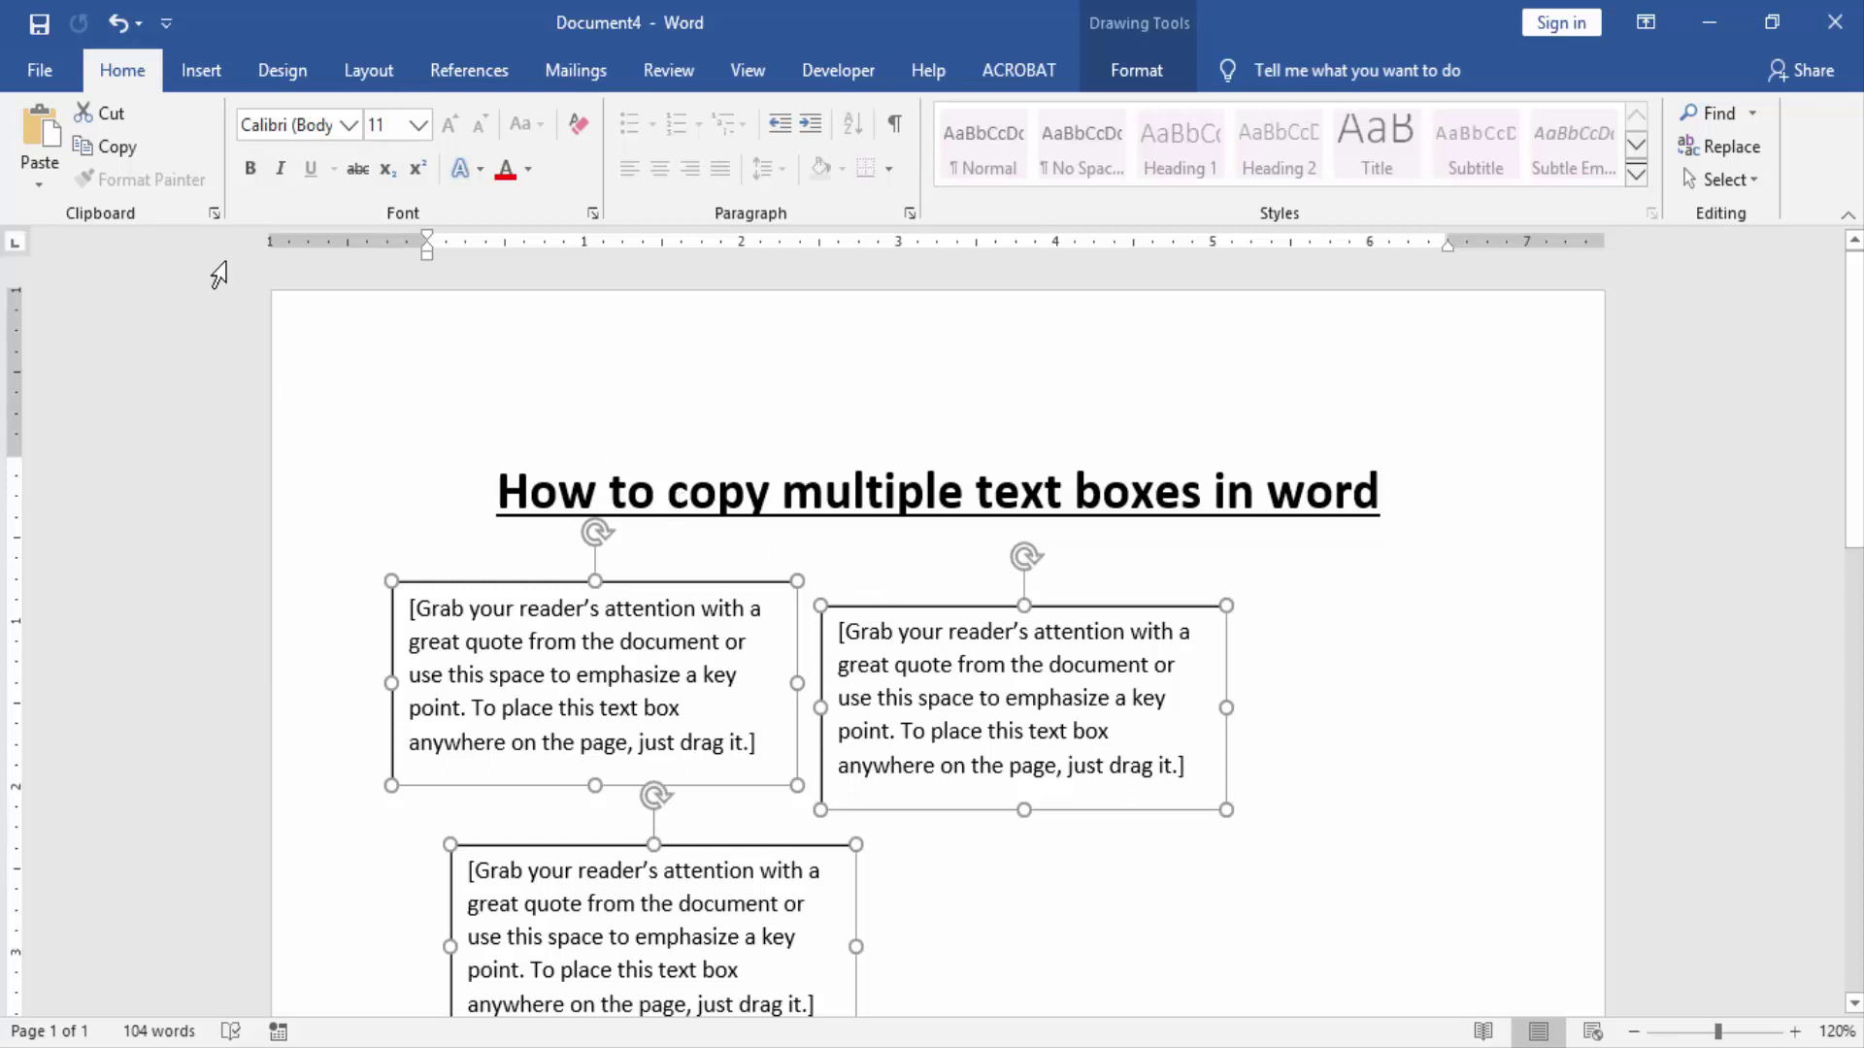
pyautogui.click(133, 151)
pyautogui.click(1149, 865)
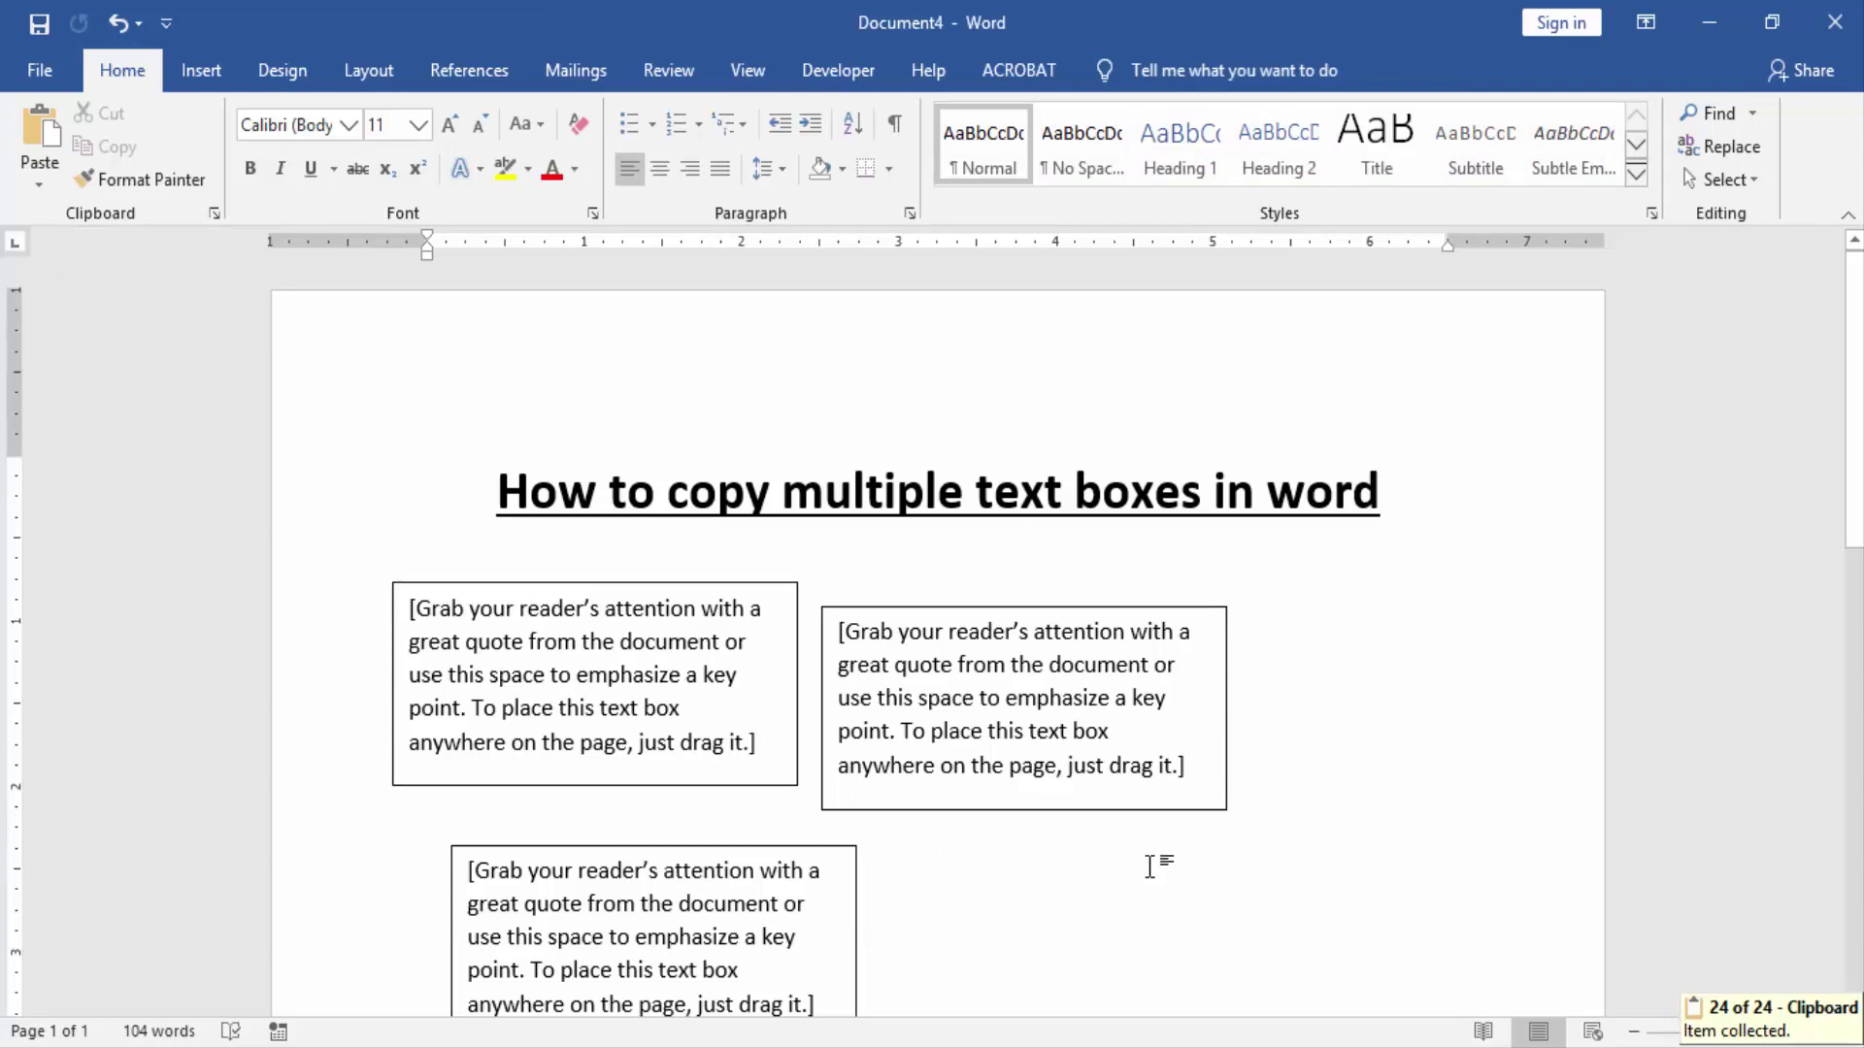
# Step: Paste the three-box group with Paste and Ctrl+V, then drag the new boxes lower
pyautogui.click(42, 152)
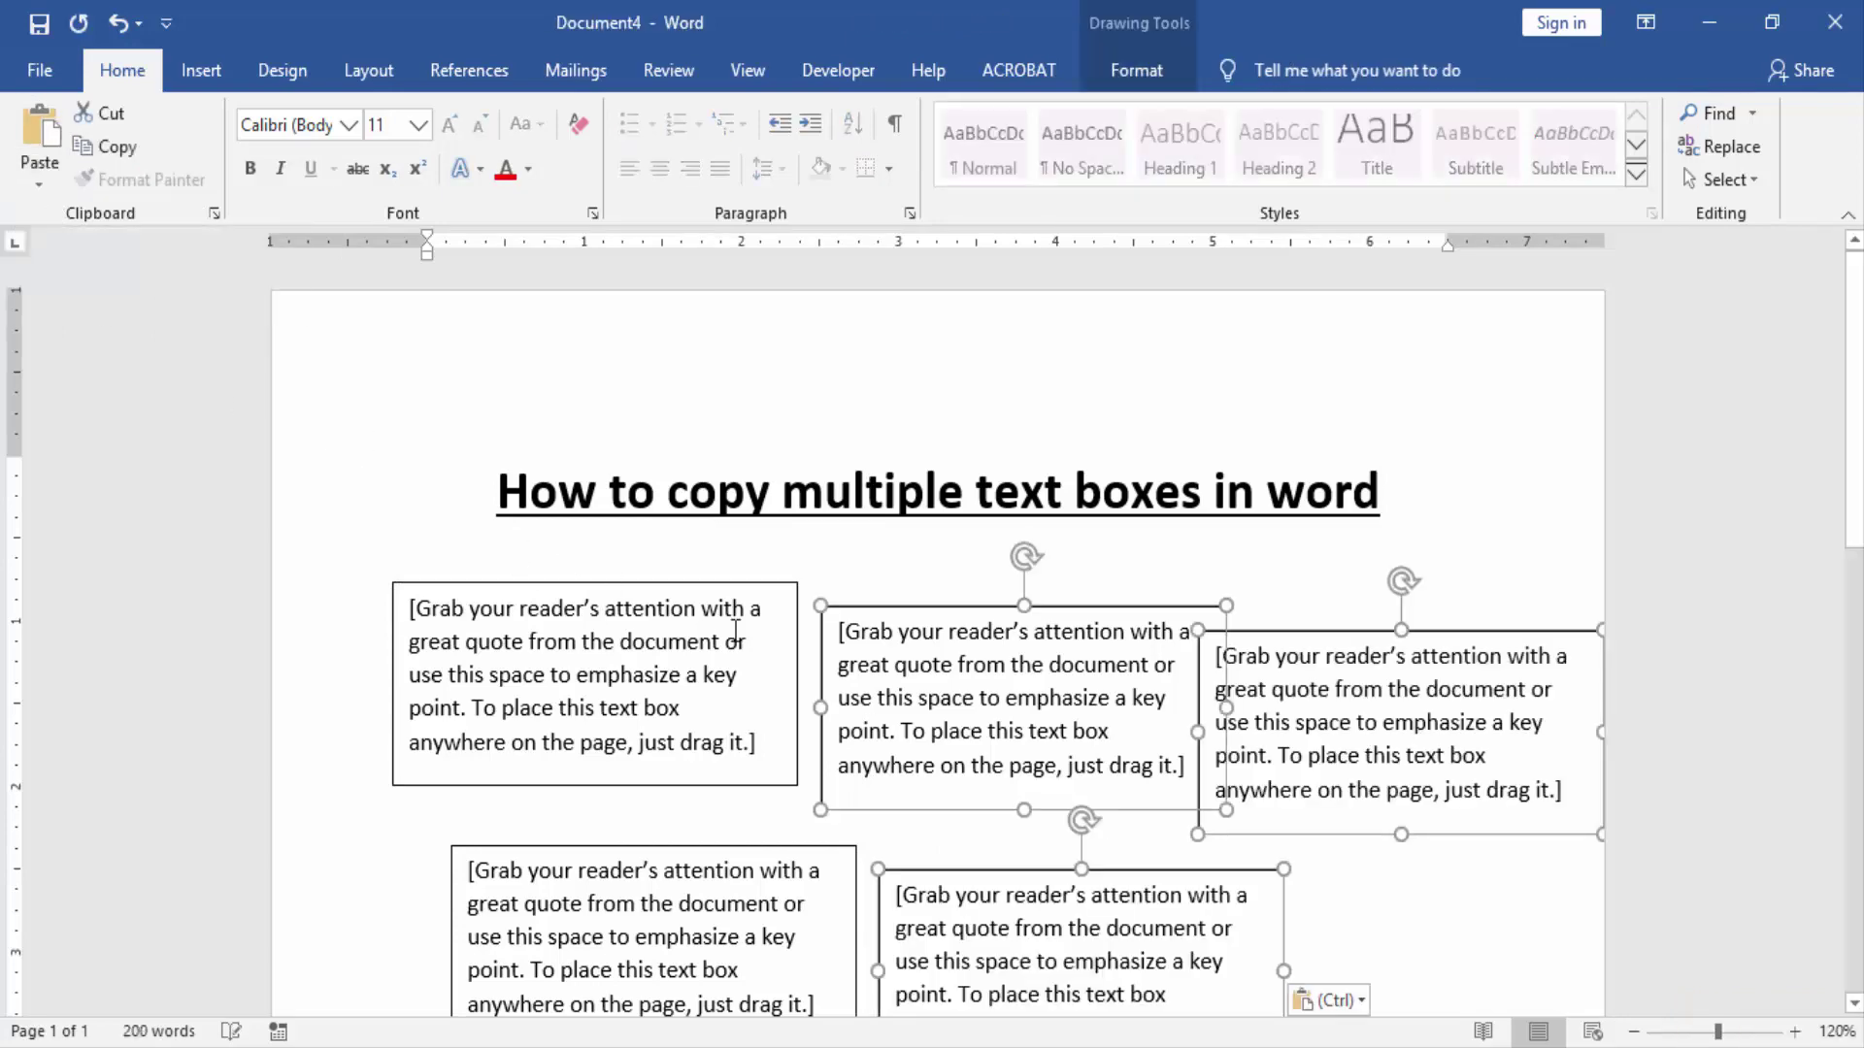
pyautogui.scroll(-3, 1195, 704)
pyautogui.scroll(-3, 1195, 704)
pyautogui.hotkey('ctrl', 'v')
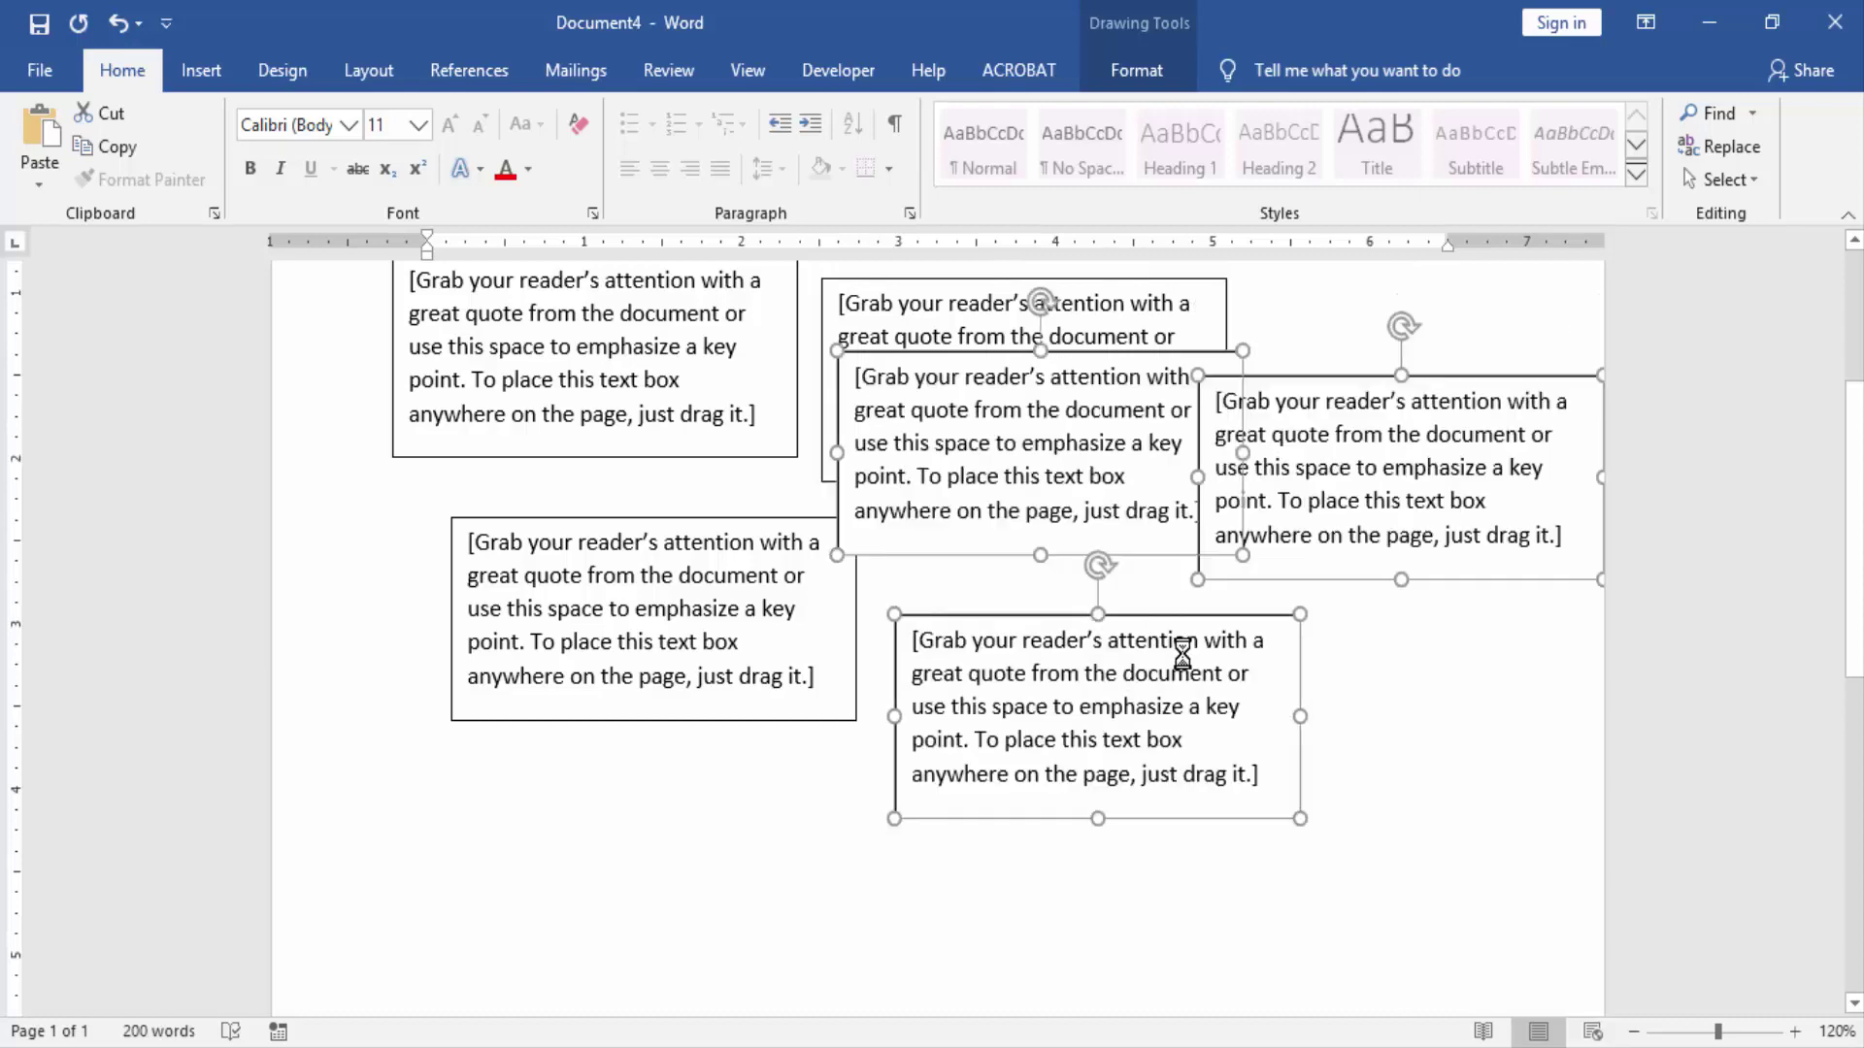
pyautogui.hotkey('ctrl', 'v')
pyautogui.hotkey('ctrl', 'v')
pyautogui.keyDown('ctrl'); pyautogui.scroll(-2, 948, 816); pyautogui.keyUp('ctrl')
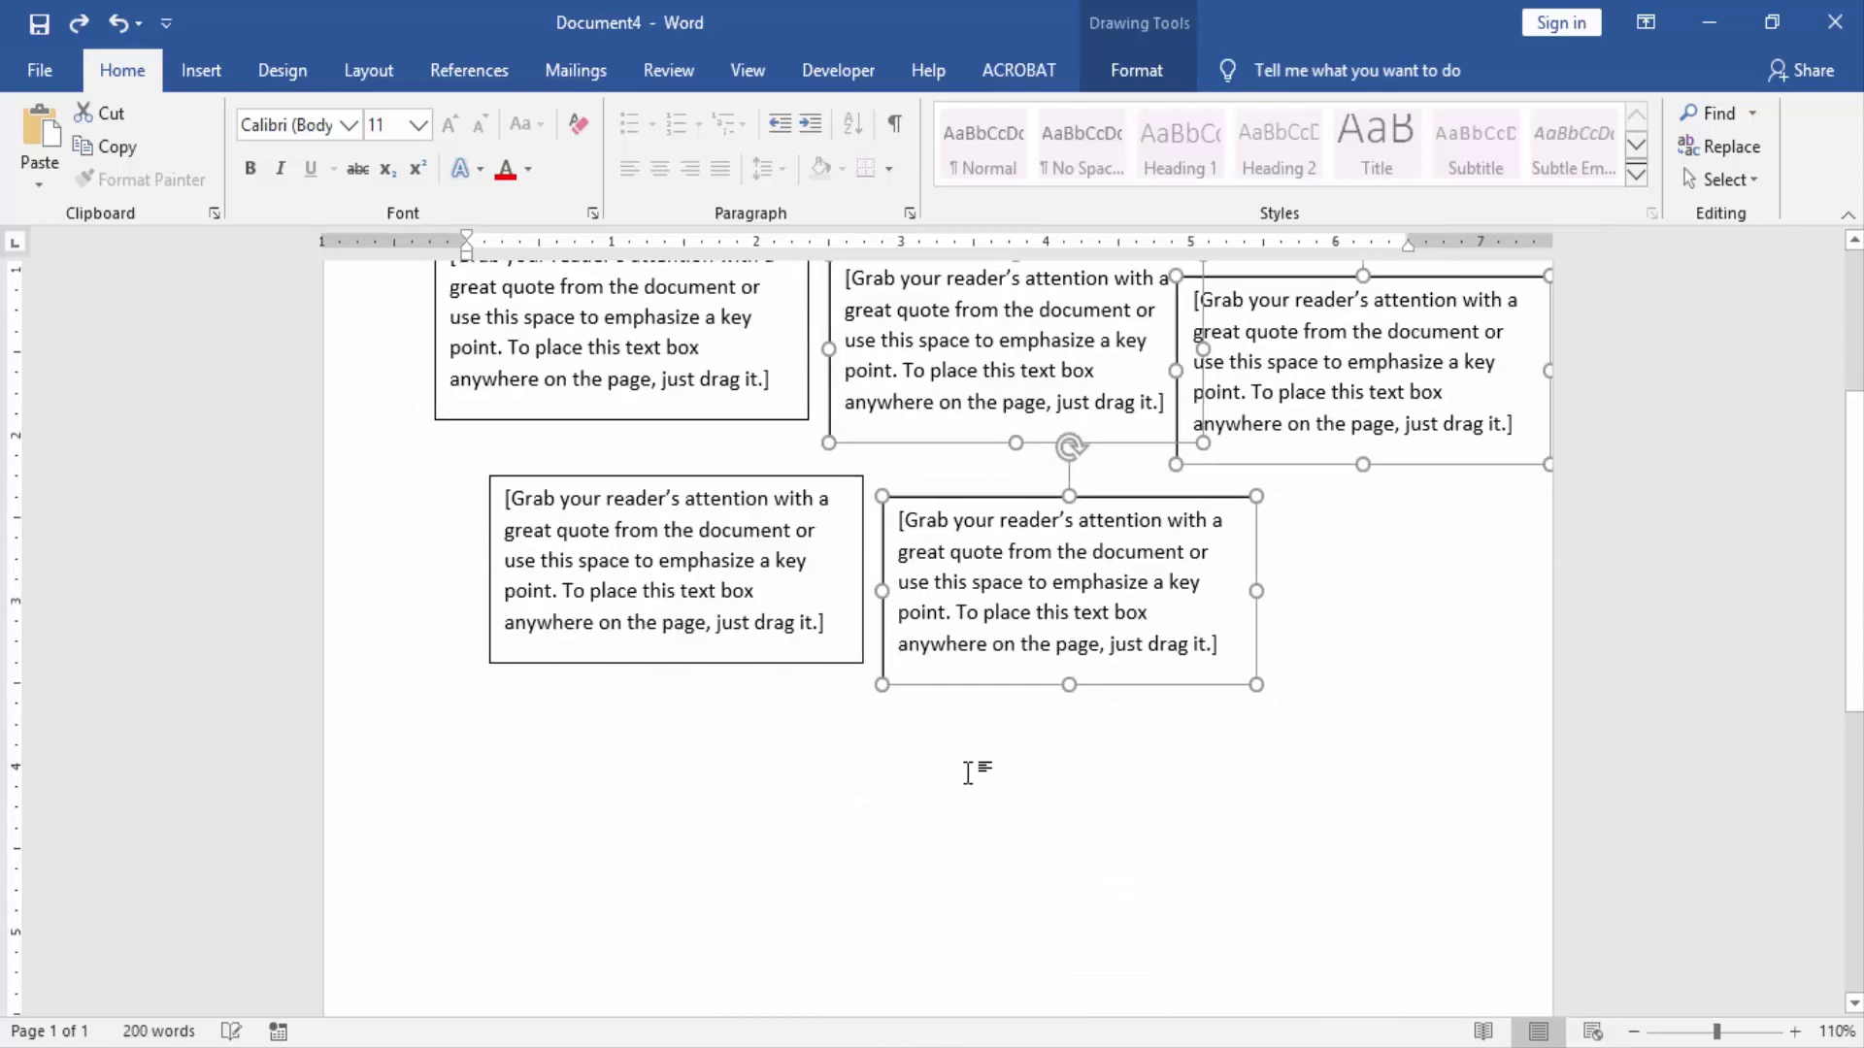
pyautogui.keyDown('ctrl'); pyautogui.scroll(-1, 973, 757); pyautogui.keyUp('ctrl')
pyautogui.keyDown('ctrl'); pyautogui.scroll(-1, 1006, 641); pyautogui.keyUp('ctrl')
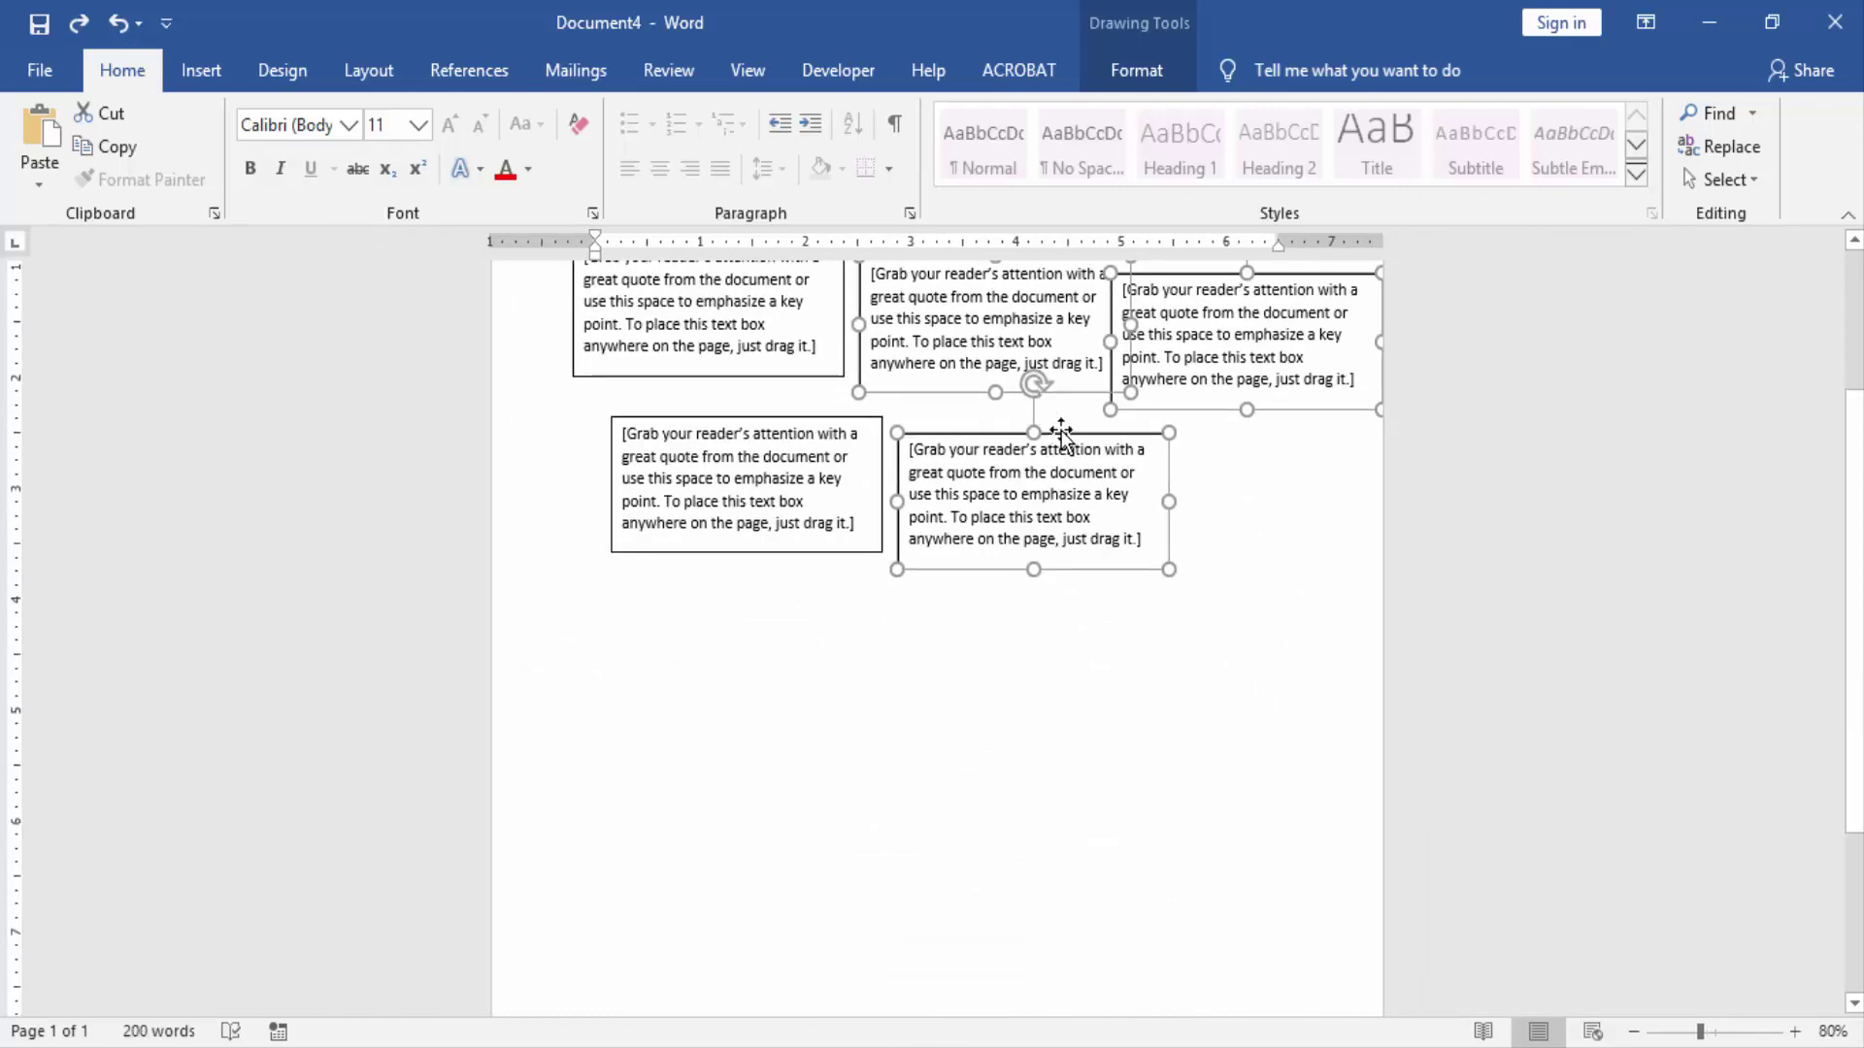
pyautogui.moveTo(1057, 433); pyautogui.dragTo(810, 853)
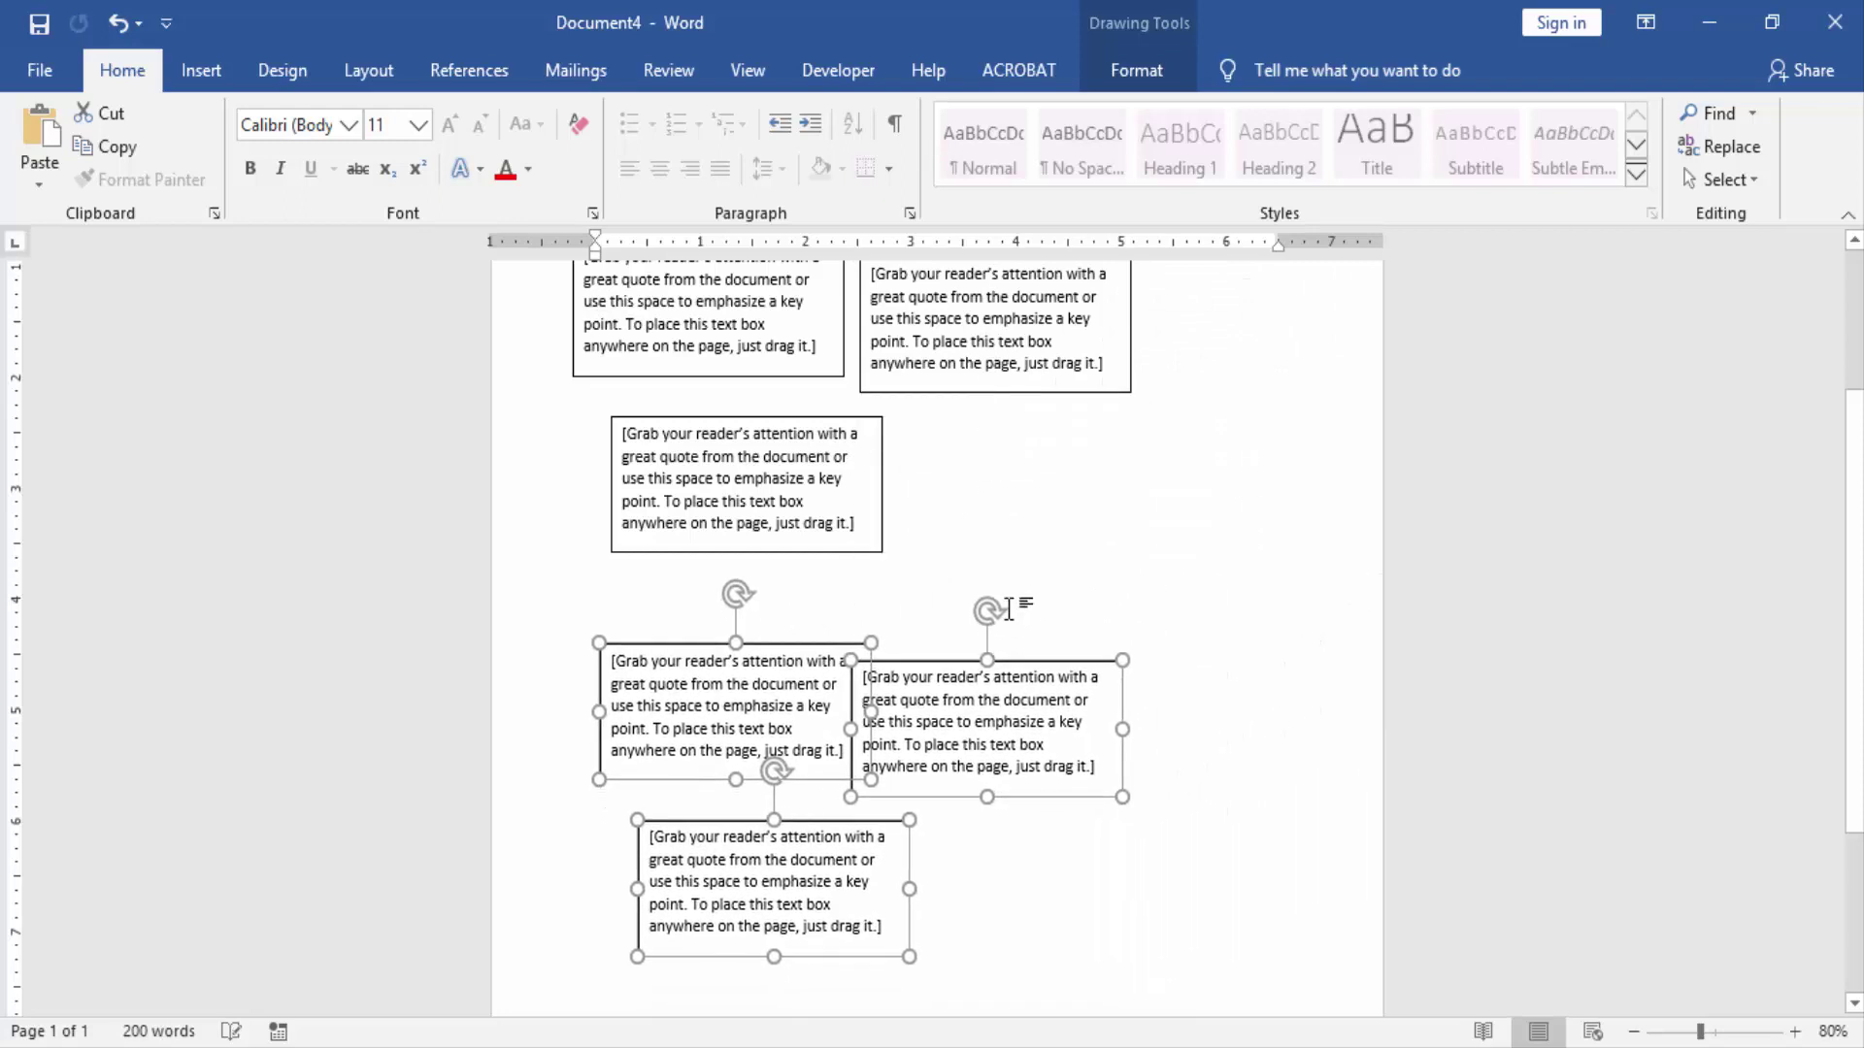
pyautogui.click(1052, 655)
# Step: Drag the overlapping box up and right so the six boxes stand apart, then deselect
pyautogui.moveTo(1012, 729); pyautogui.dragTo(1129, 621)
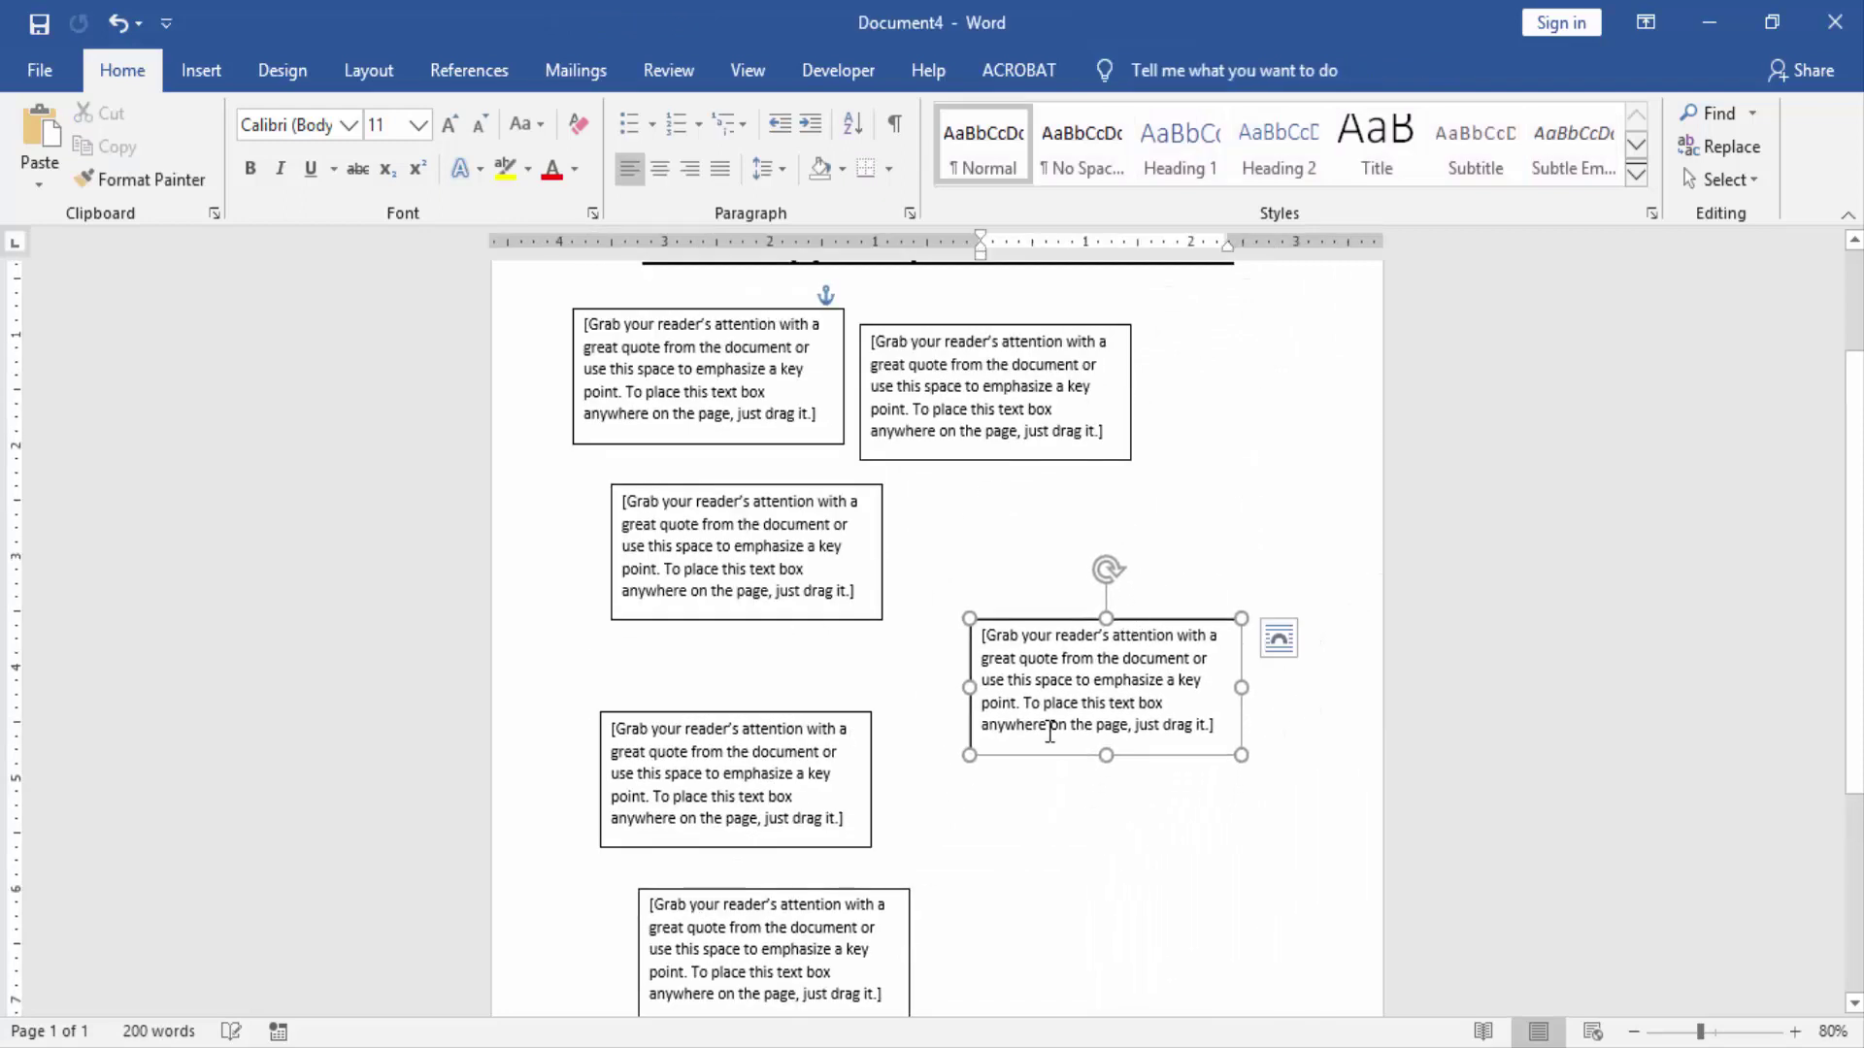
pyautogui.click(797, 892)
pyautogui.click(867, 680)
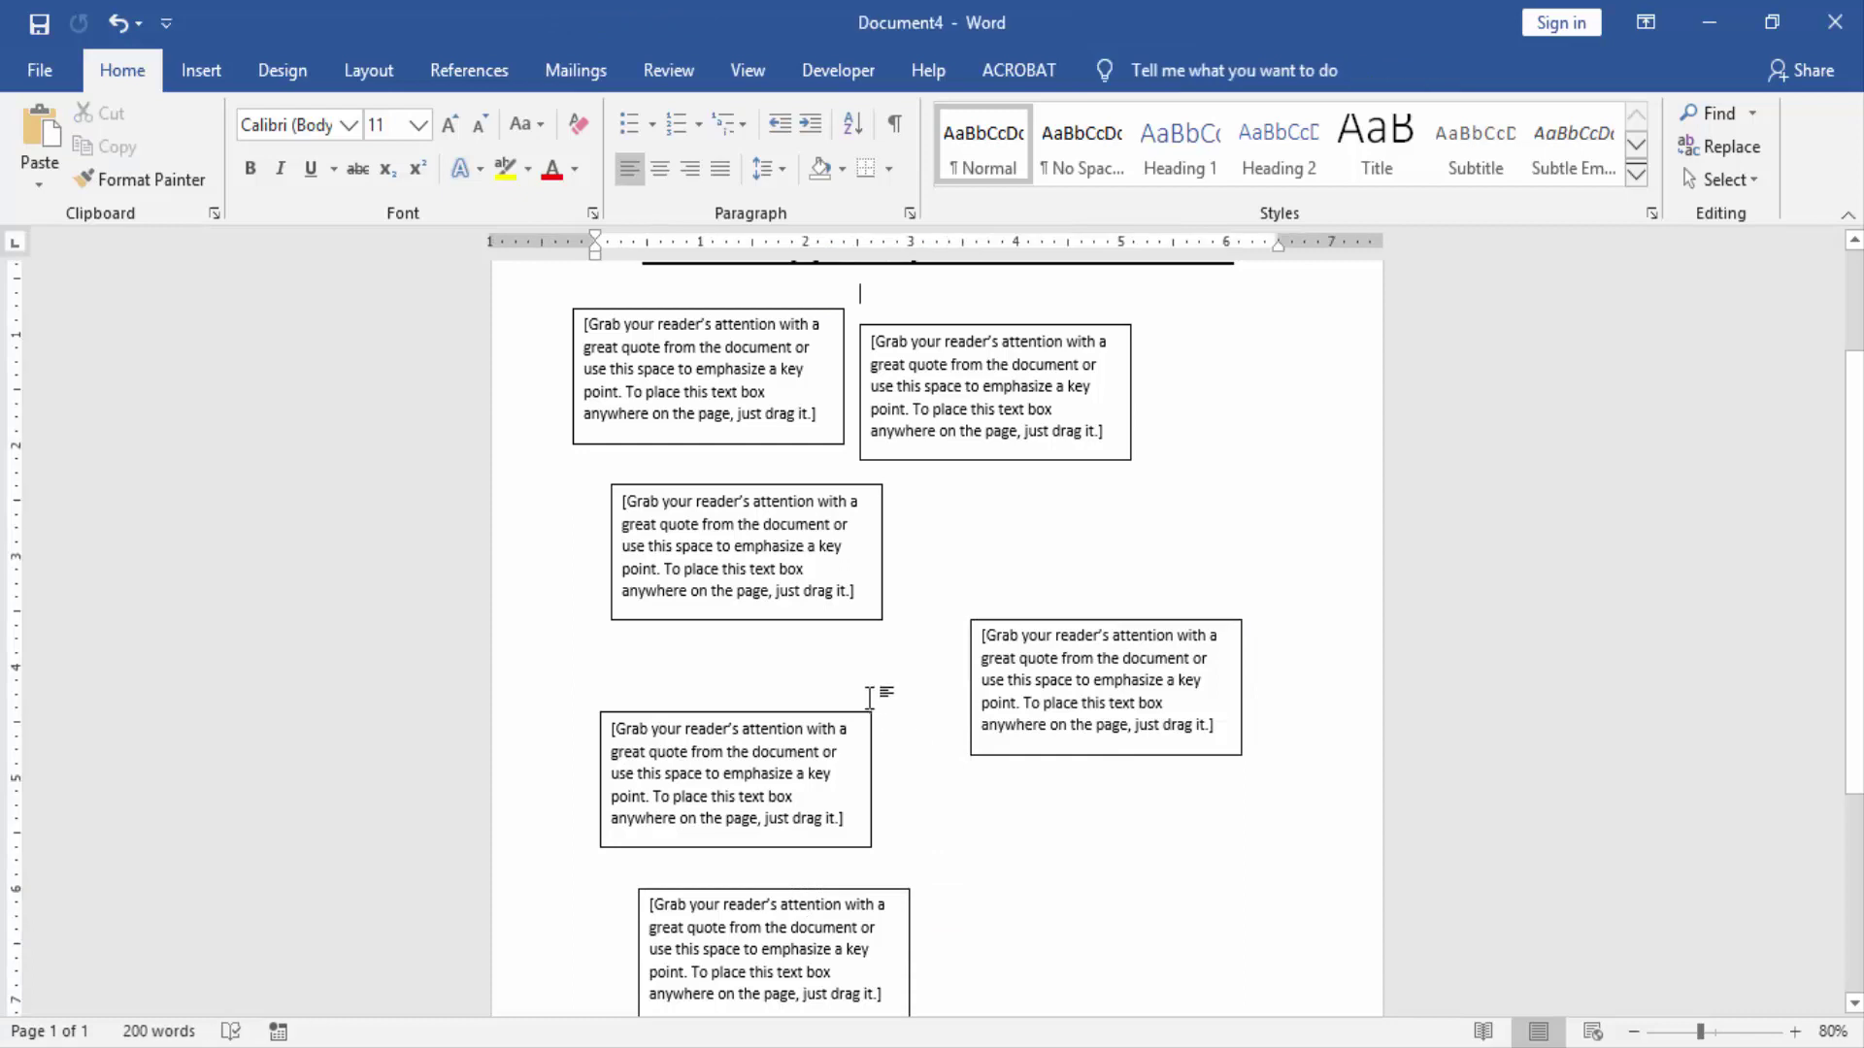
pyautogui.scroll(2, 859, 681)
pyautogui.click(726, 540)
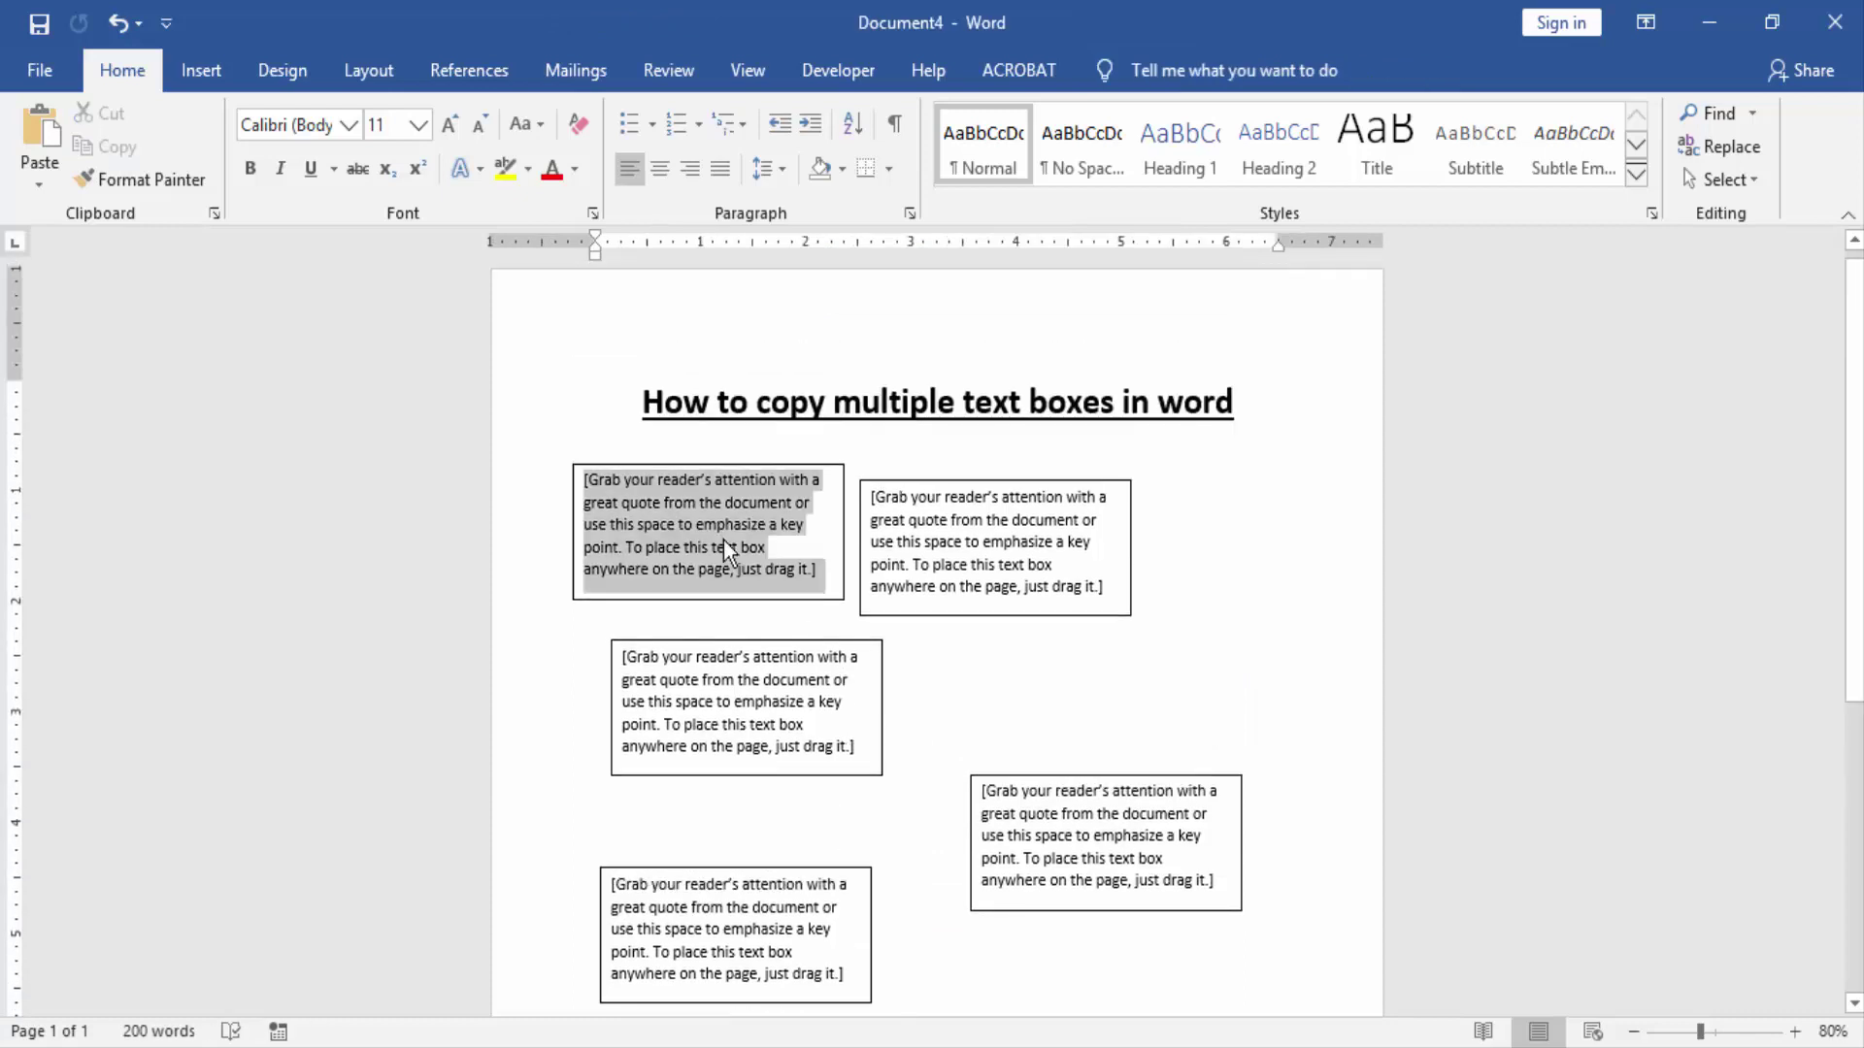
pyautogui.click(1136, 486)
pyautogui.click(1007, 695)
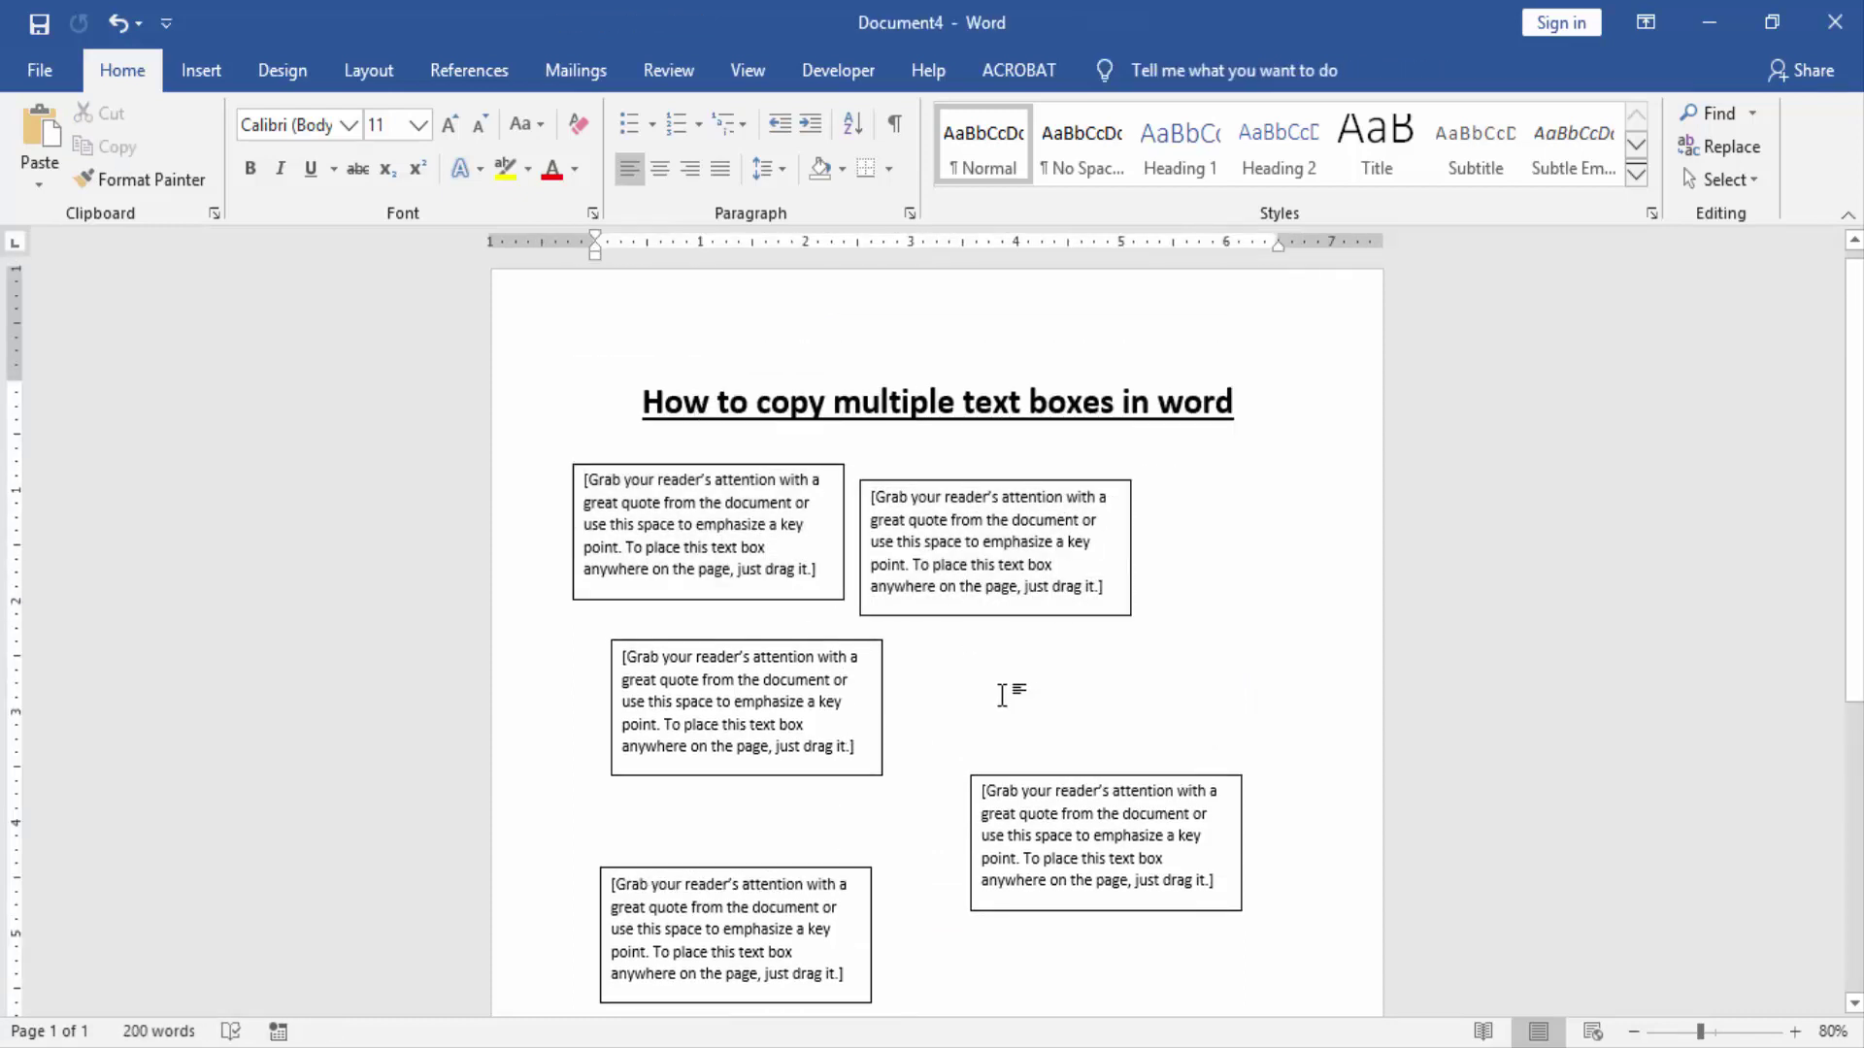